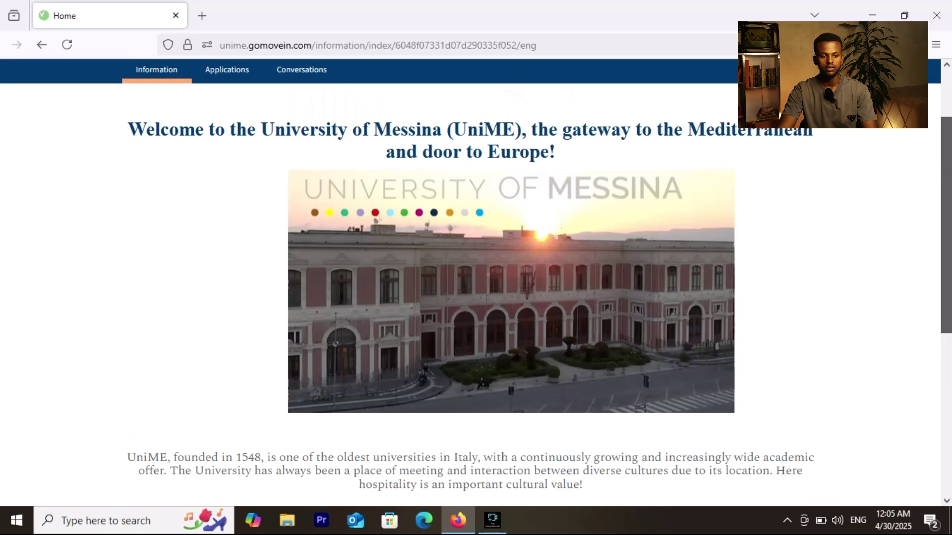
# Step: Scroll up to the top of the University of Messina welcome page
pyautogui.scroll(2, 476, 278)
# Step: Open the in-progress 'Application for UniME programmes' from the Applications list
pyautogui.click(227, 143)
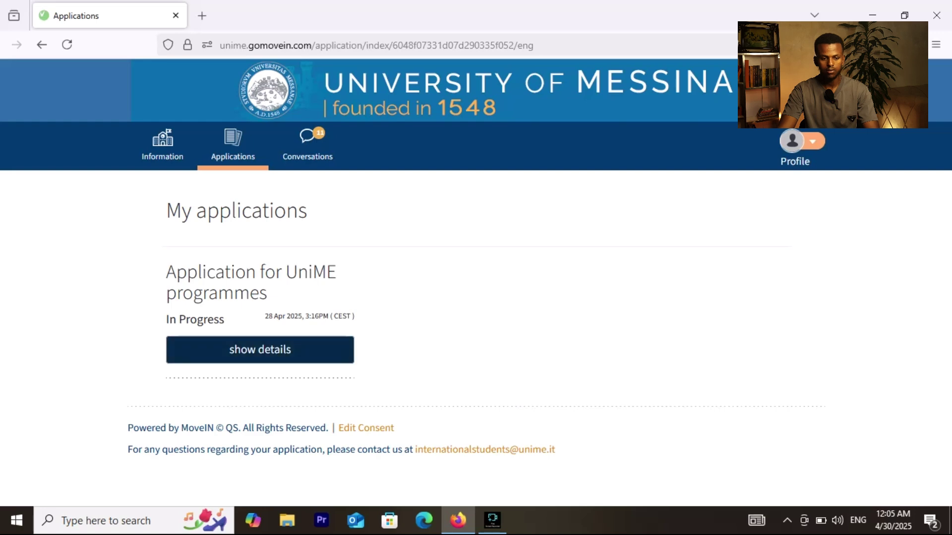
pyautogui.click(259, 349)
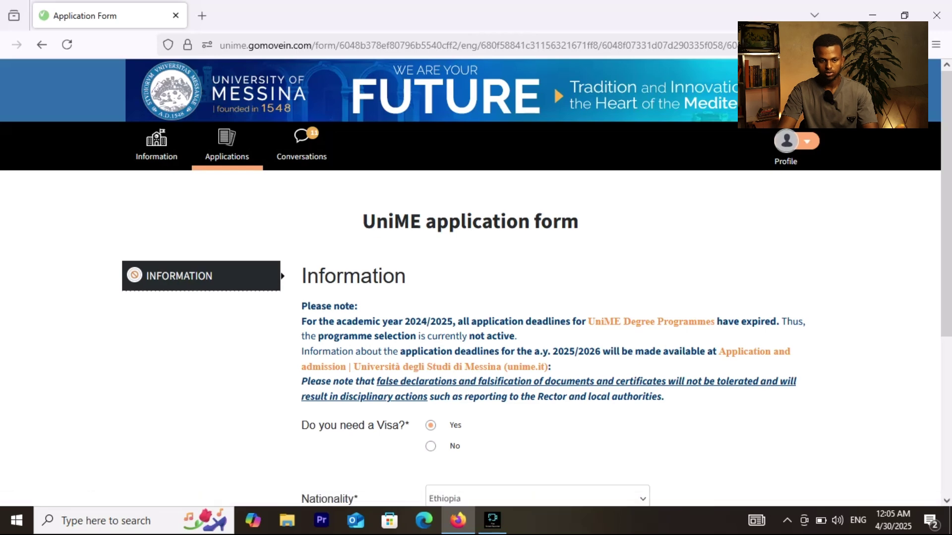
# Step: Keep Ethiopia as nationality and set the Country of residence to Ethiopia
pyautogui.scroll(-1, 471, 282)
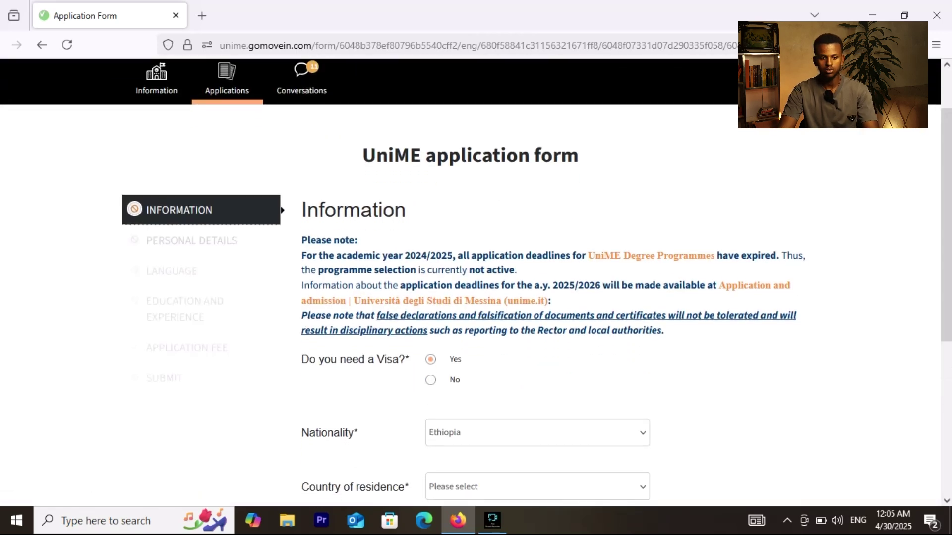
pyautogui.moveTo(946, 225); pyautogui.dragTo(946, 282)
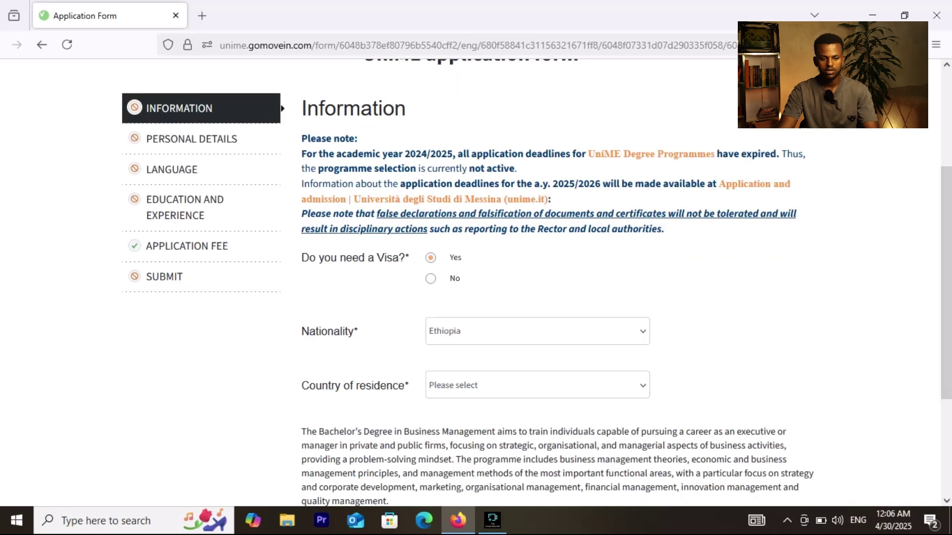
pyautogui.click(537, 331)
pyautogui.click(450, 304)
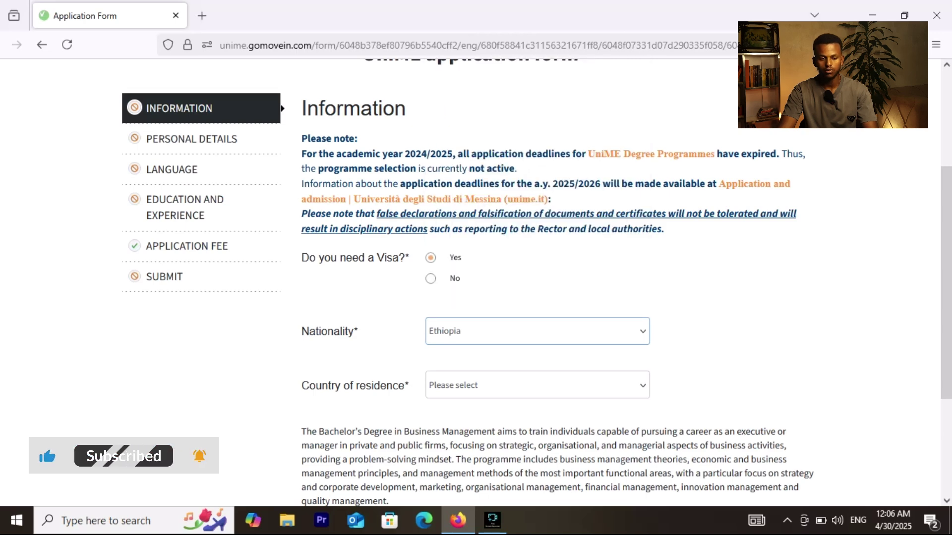
pyautogui.click(537, 385)
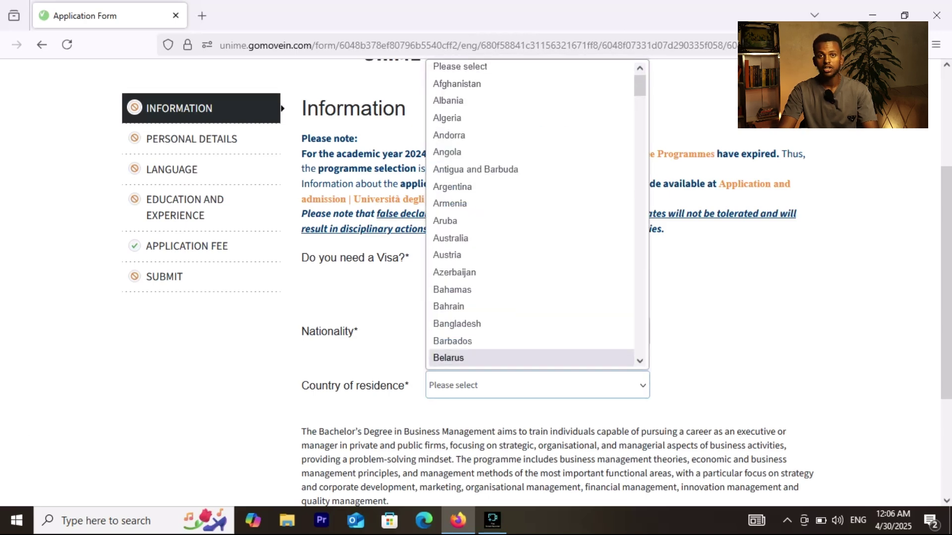
pyautogui.write('eth')
pyautogui.press('Return')
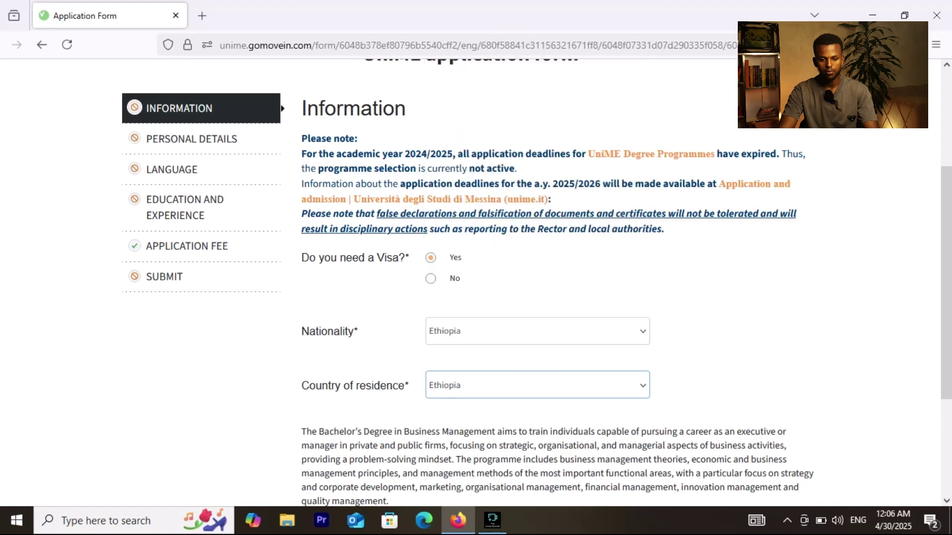
# Step: Choose Bachelor's Civil Engineering with the 2nd Call 2025 VISA intake and continue
pyautogui.scroll(-3, 626, 284)
pyautogui.scroll(-4, 626, 284)
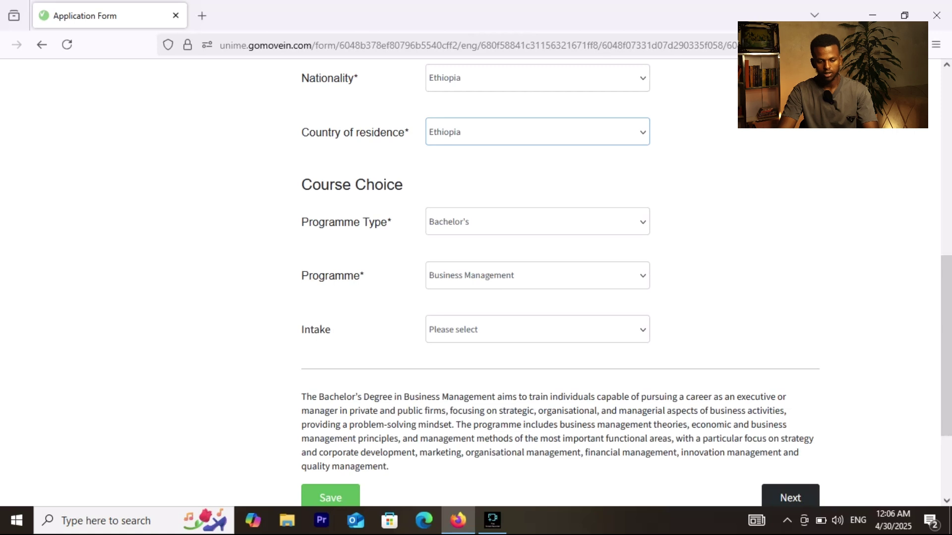
pyautogui.click(537, 222)
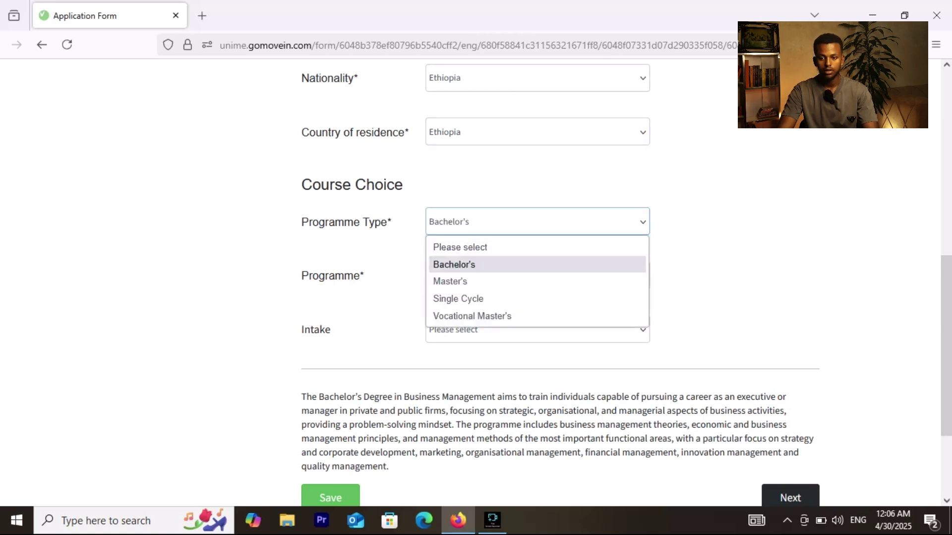
pyautogui.click(537, 264)
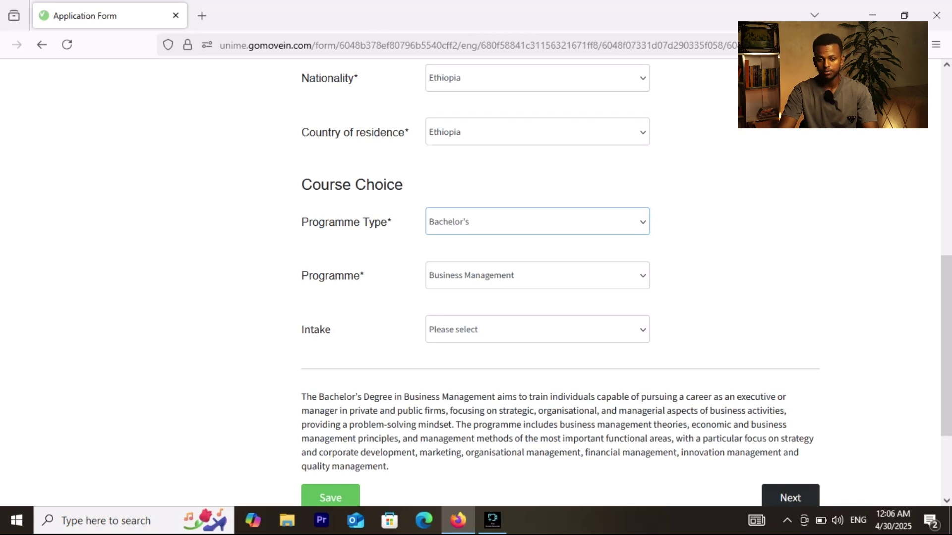
pyautogui.click(538, 275)
pyautogui.click(537, 333)
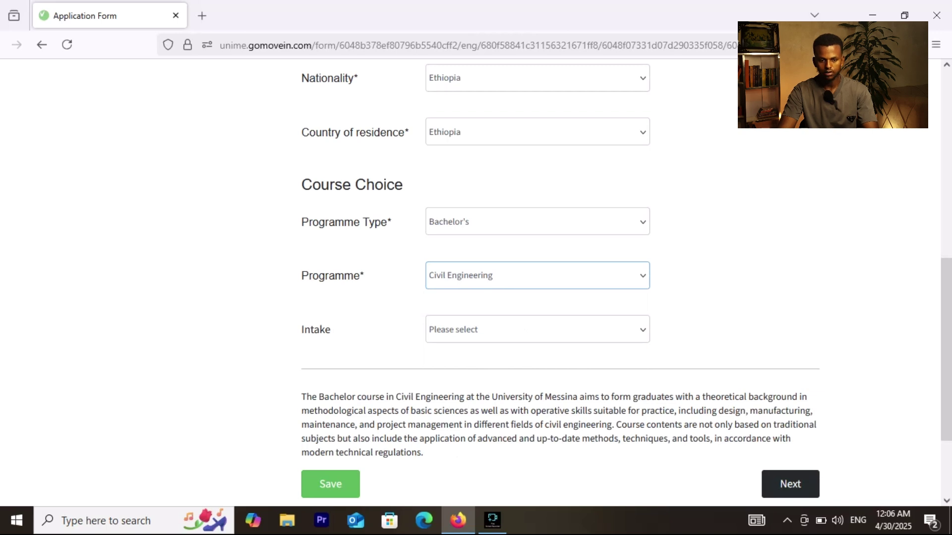
pyautogui.click(538, 329)
pyautogui.press('Down')
pyautogui.press('Return')
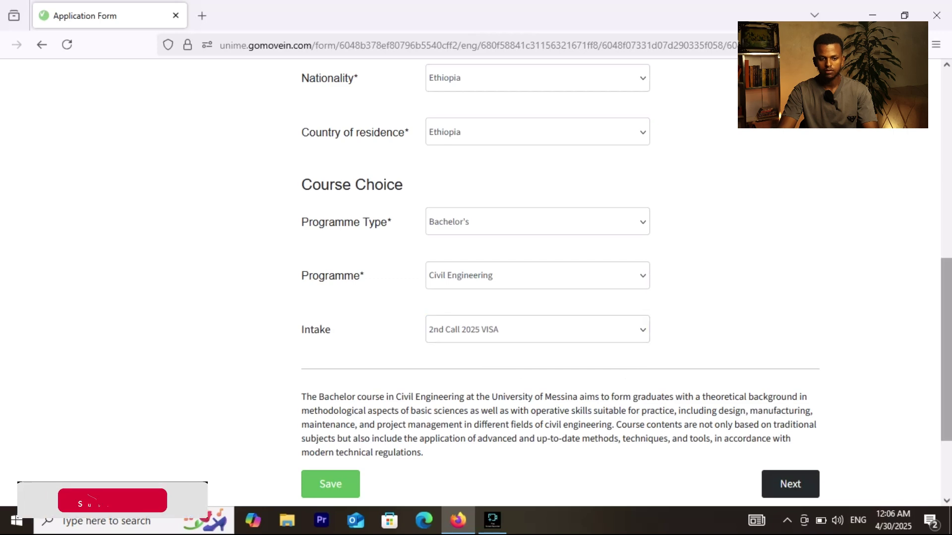
pyautogui.scroll(-2, 533, 283)
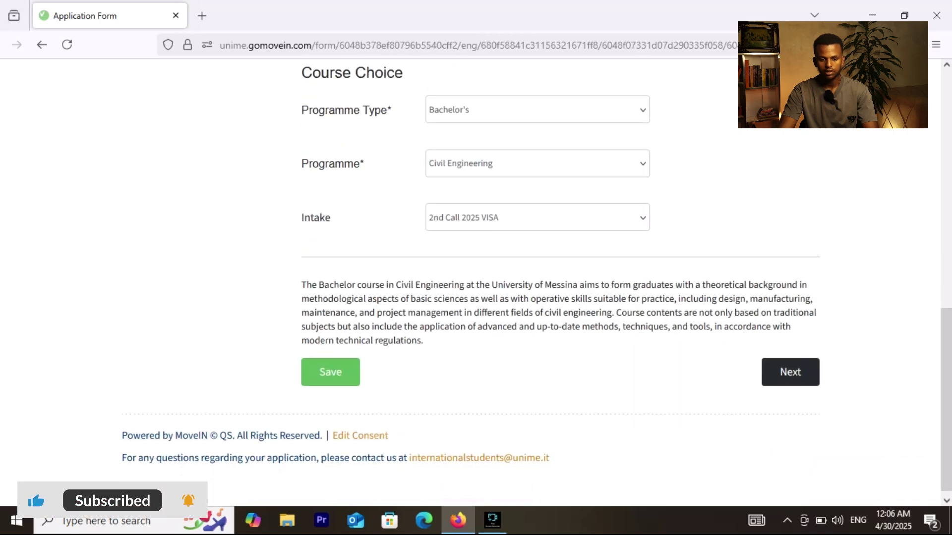
pyautogui.click(790, 371)
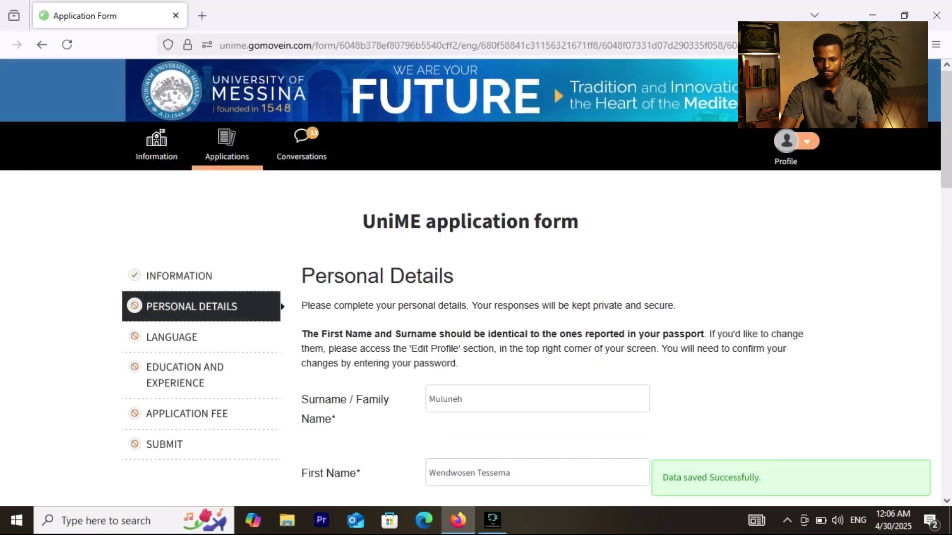
# Step: Inspect the surname value and the birth-day dropdown without changing anything
pyautogui.scroll(-3, 476, 283)
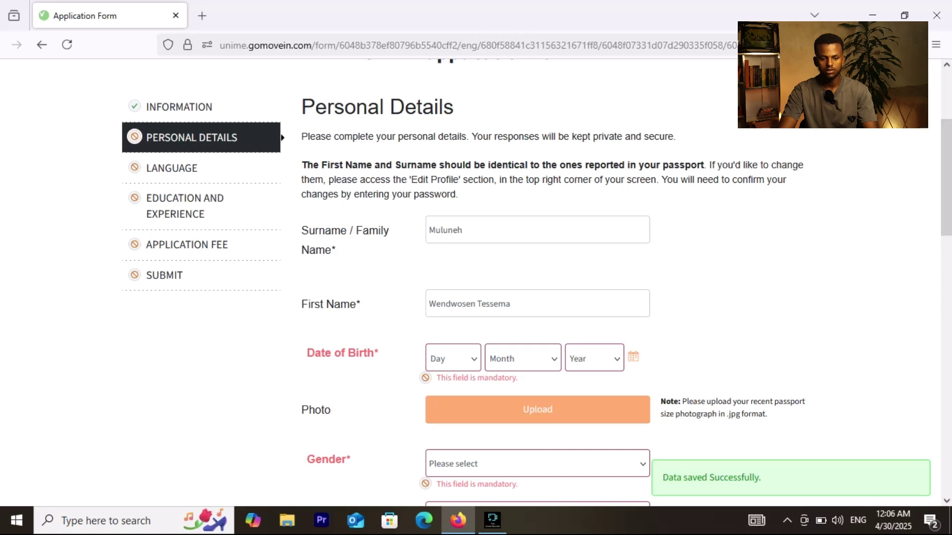
pyautogui.doubleClick(445, 230)
pyautogui.click(445, 230)
pyautogui.scroll(-2, 648, 403)
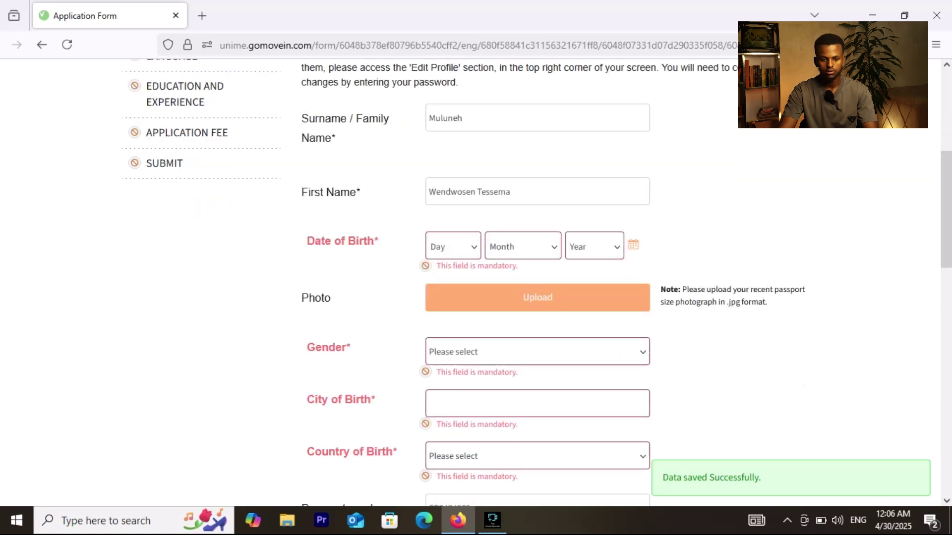
pyautogui.click(453, 247)
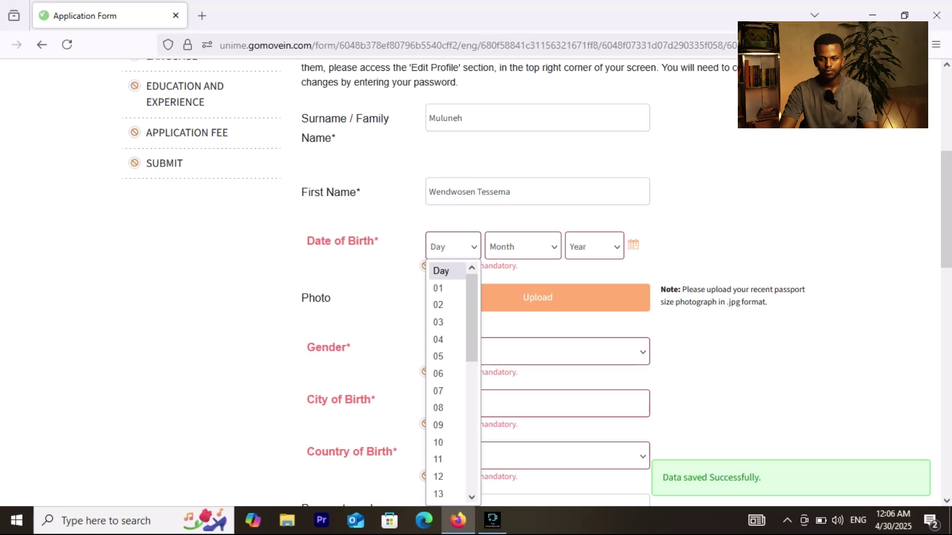
pyautogui.press('Escape')
pyautogui.scroll(2, 496, 282)
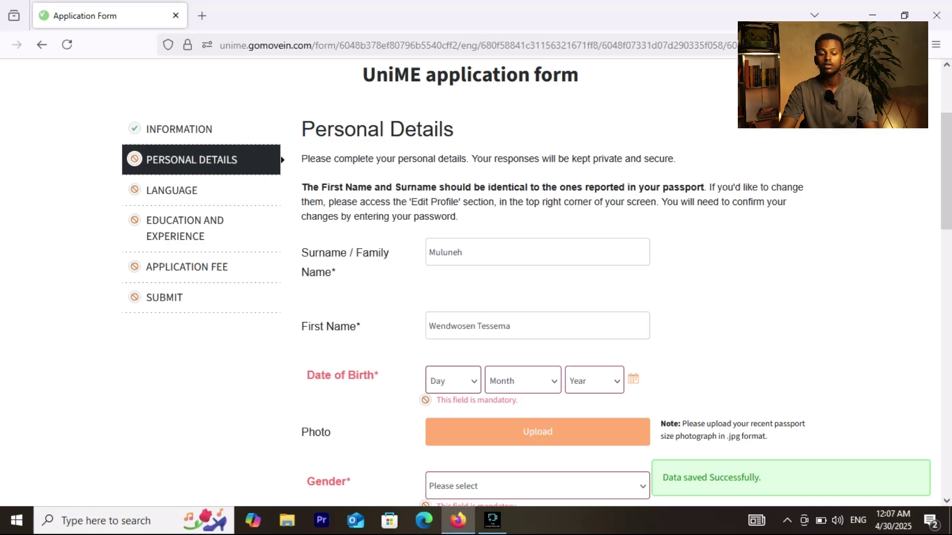
pyautogui.scroll(-1, 496, 283)
pyautogui.scroll(4, 496, 282)
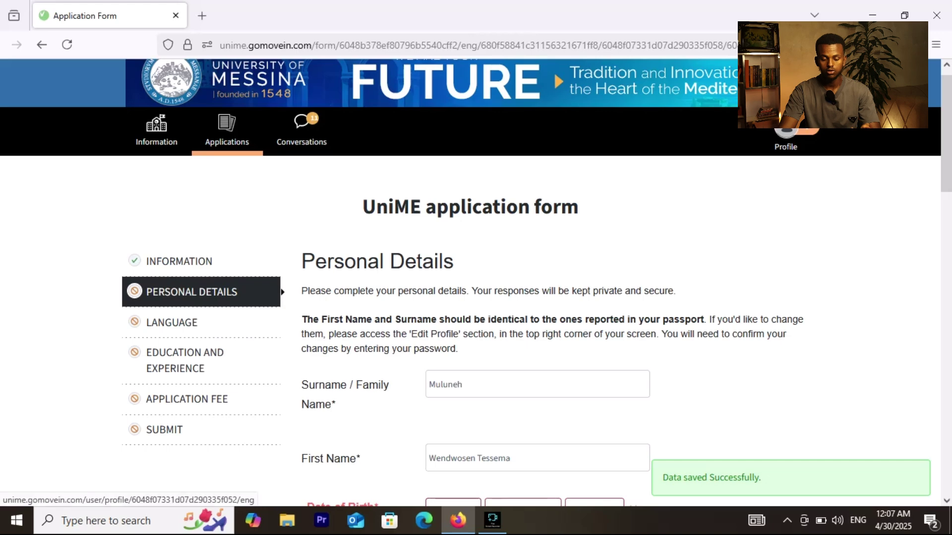
pyautogui.scroll(-6, 496, 283)
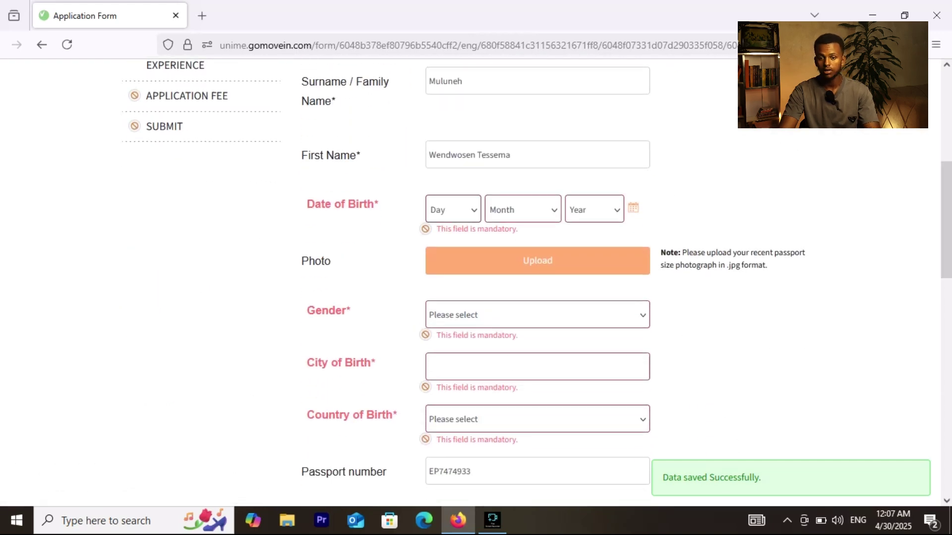
pyautogui.click(452, 210)
pyautogui.click(438, 269)
pyautogui.click(522, 210)
pyautogui.click(499, 251)
pyautogui.click(594, 210)
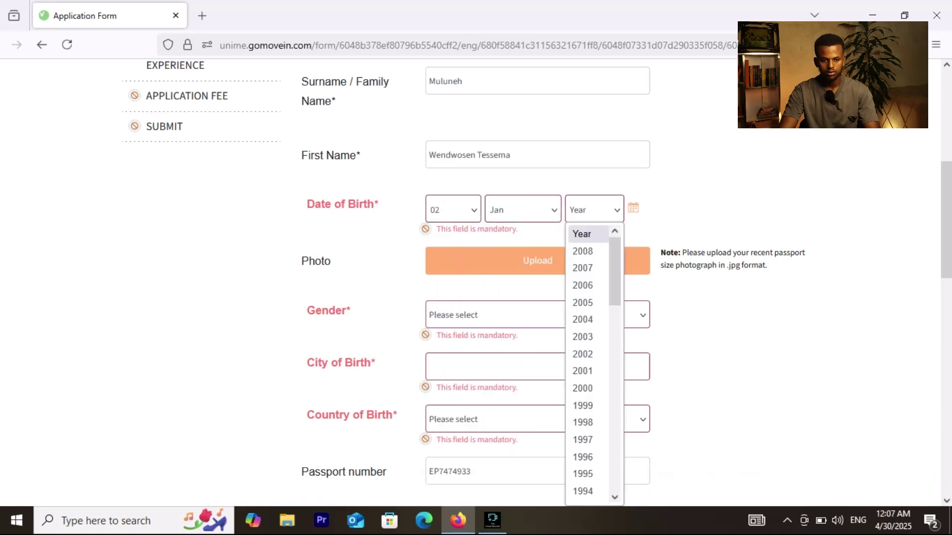
pyautogui.click(583, 319)
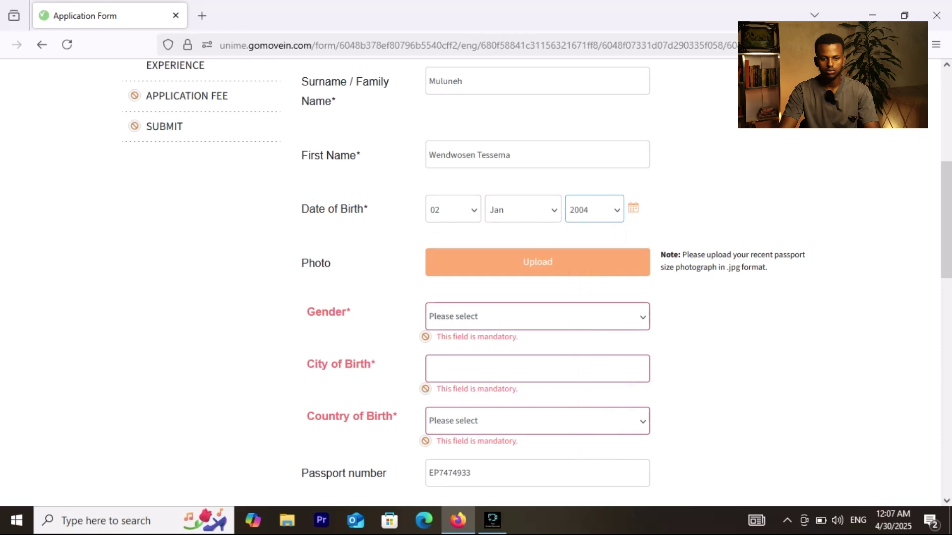
# Step: Set gender to Male and enter the city of birth
pyautogui.scroll(-2, 476, 283)
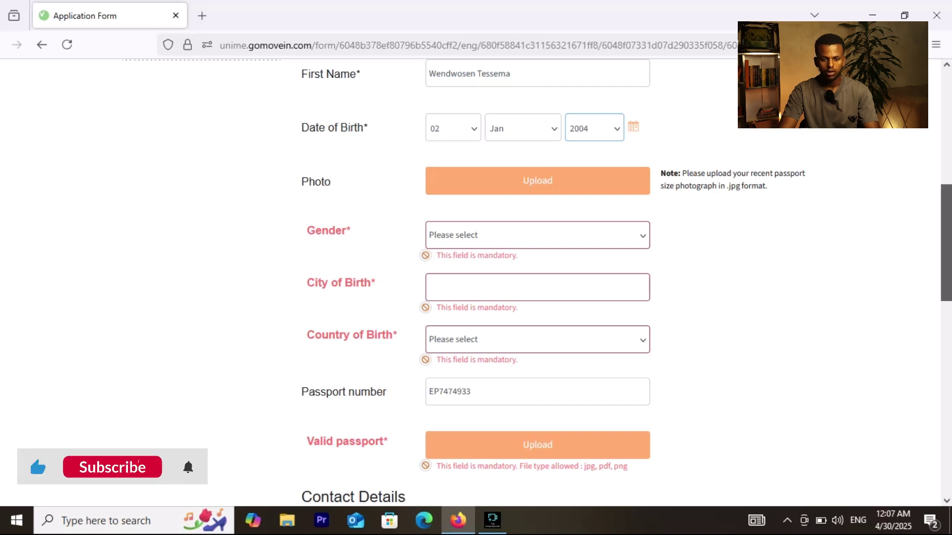
pyautogui.scroll(-1, 476, 283)
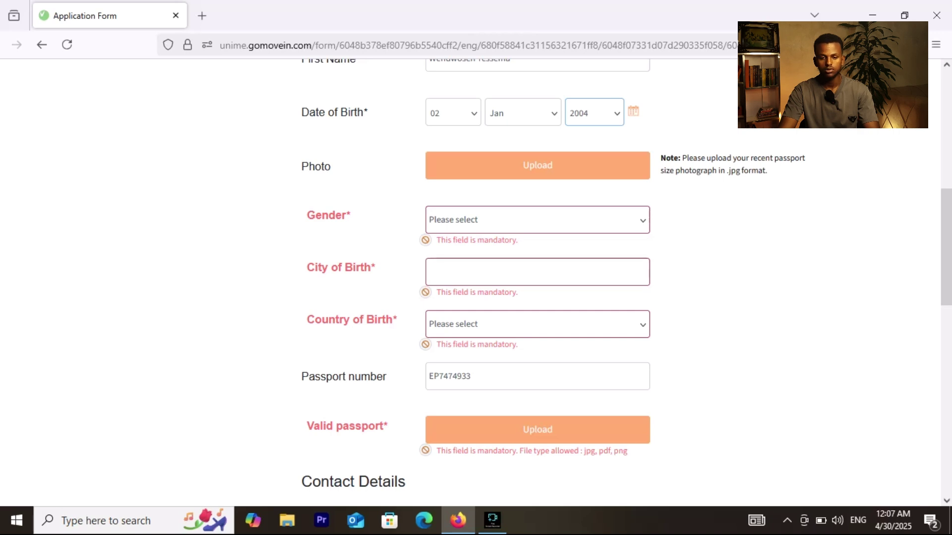
pyautogui.click(538, 220)
pyautogui.click(537, 273)
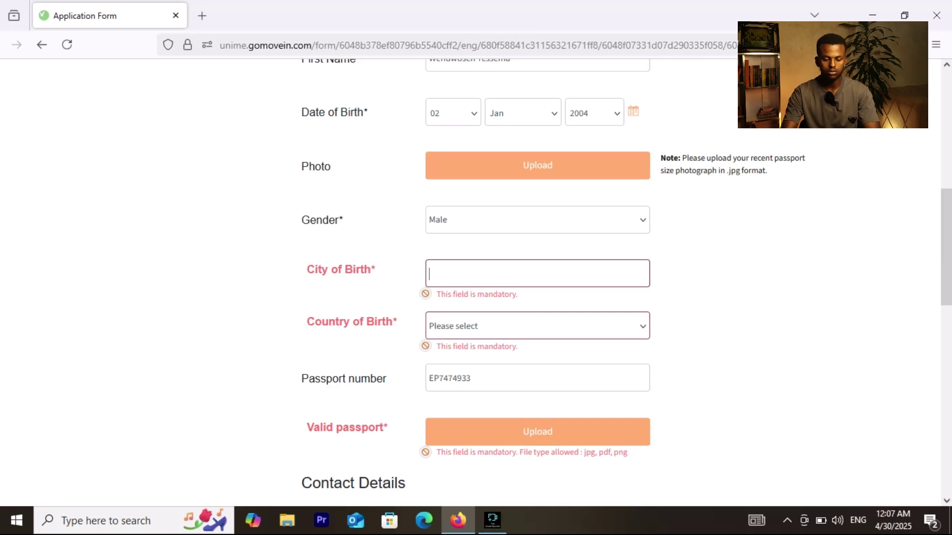
pyautogui.write('bahirdar')
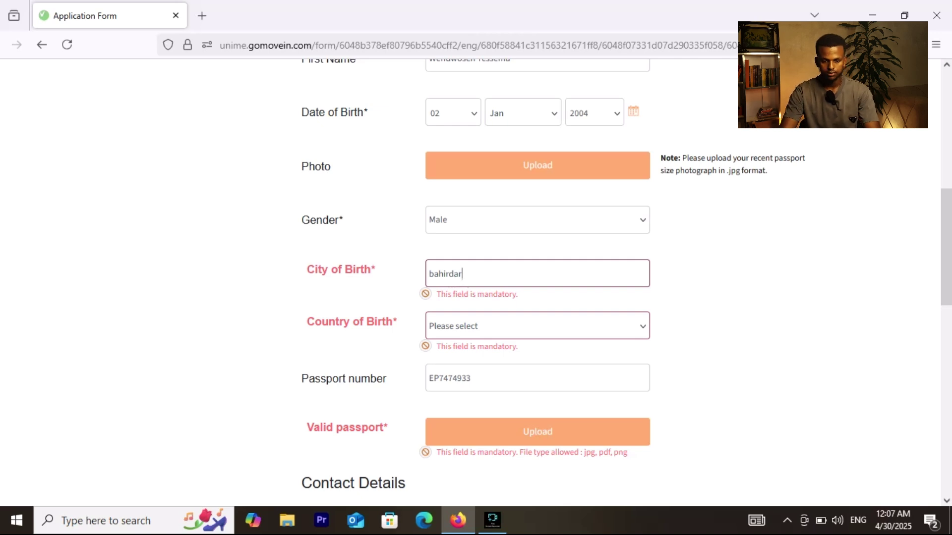
# Step: Select Ethiopia as the Country of Birth from the dropdown
pyautogui.click(537, 326)
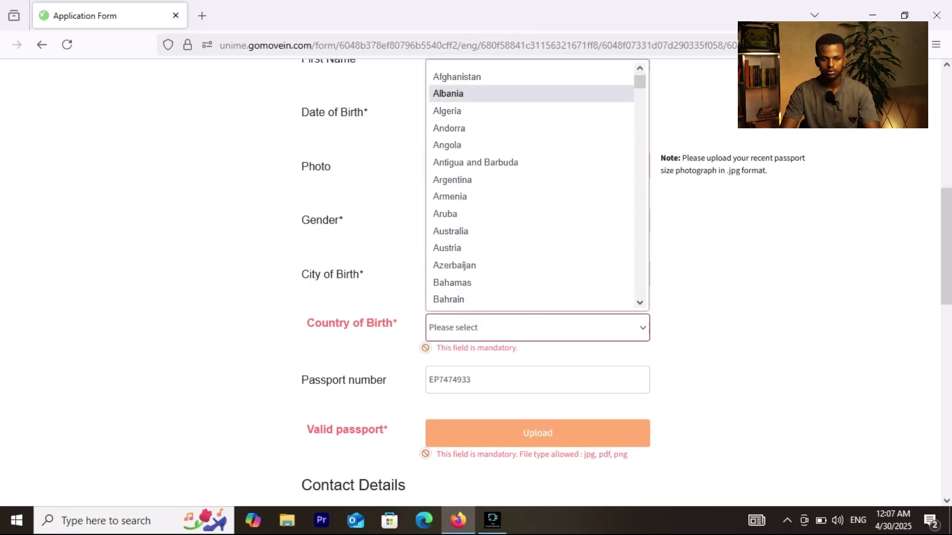
pyautogui.scroll(-8, 530, 183)
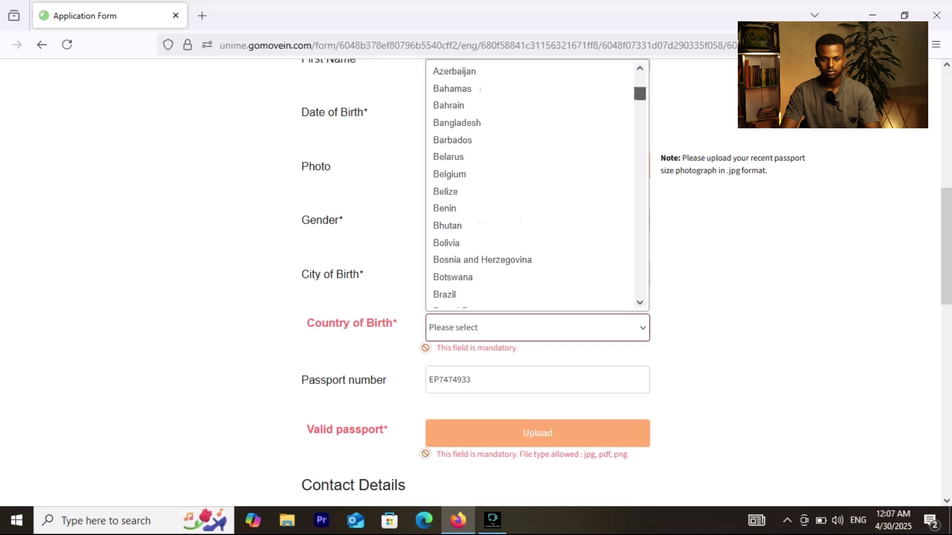
pyautogui.write('eg')
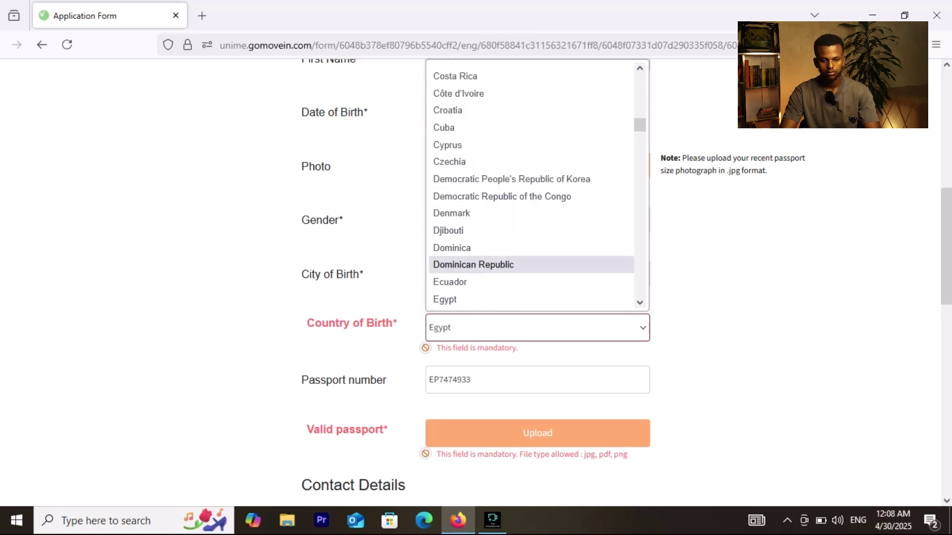
pyautogui.press('Down')
pyautogui.press('Down')
pyautogui.press('Down')
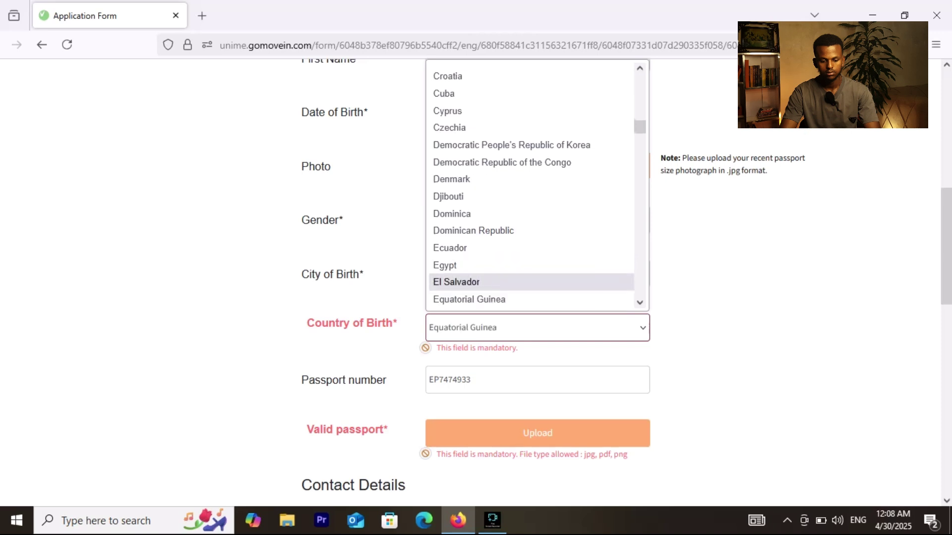
pyautogui.press('Down')
pyautogui.press('Down')
pyautogui.press('Down')
pyautogui.write('eg')
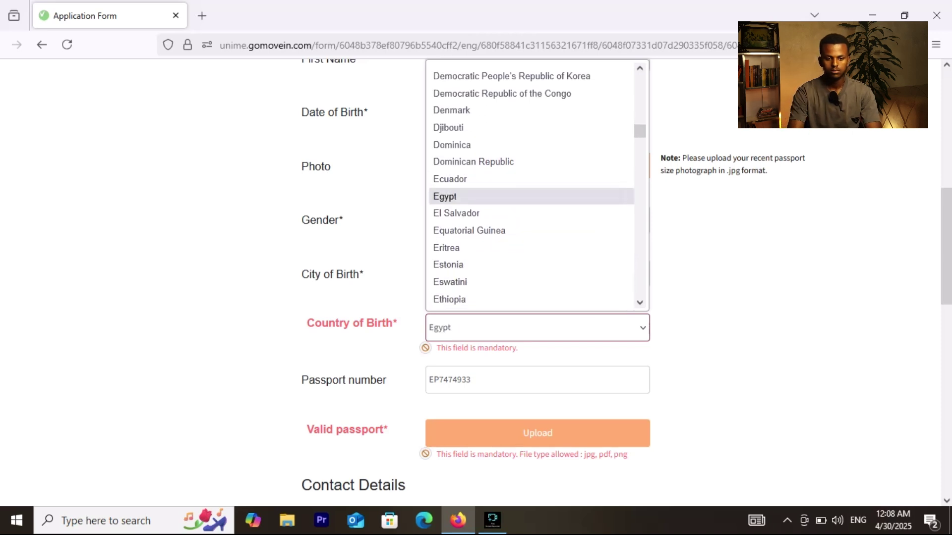
pyautogui.press('Down')
pyautogui.press('Down')
pyautogui.press('Down')
pyautogui.press('Down')
pyautogui.press('Down')
pyautogui.press('Down')
pyautogui.write('eg')
pyautogui.press('Down')
pyautogui.write('eg')
pyautogui.press('Down')
pyautogui.press('Down')
pyautogui.press('Down')
pyautogui.press('Down')
pyautogui.press('Down')
pyautogui.press('Down')
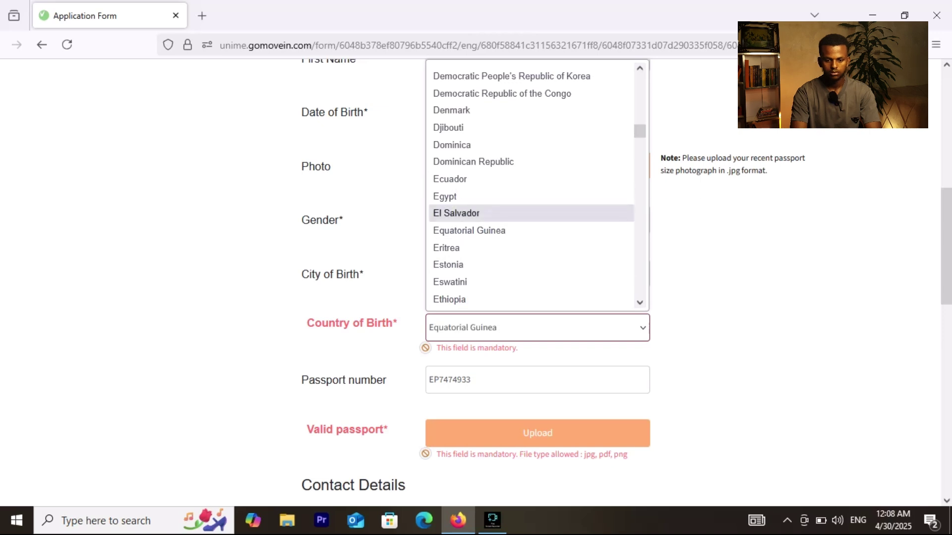
pyautogui.press('Return')
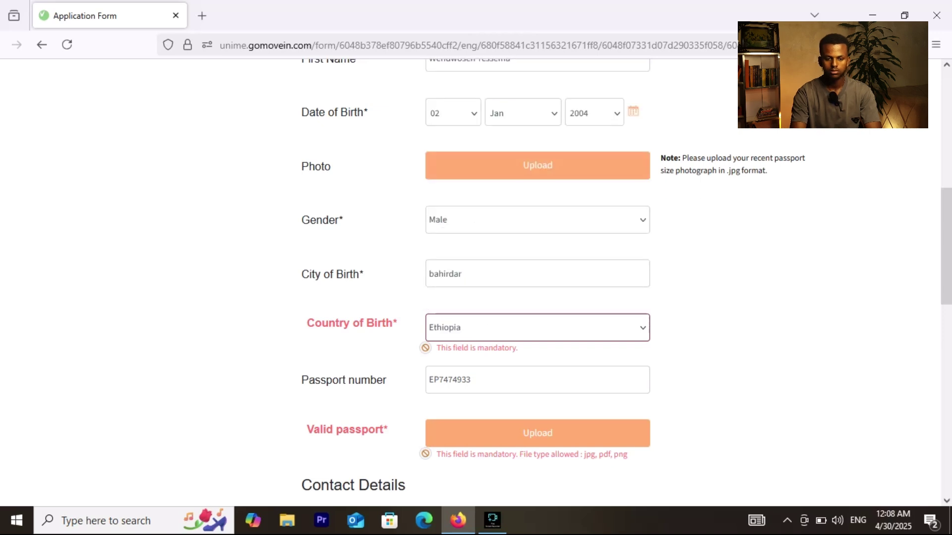
pyautogui.scroll(8, 475, 282)
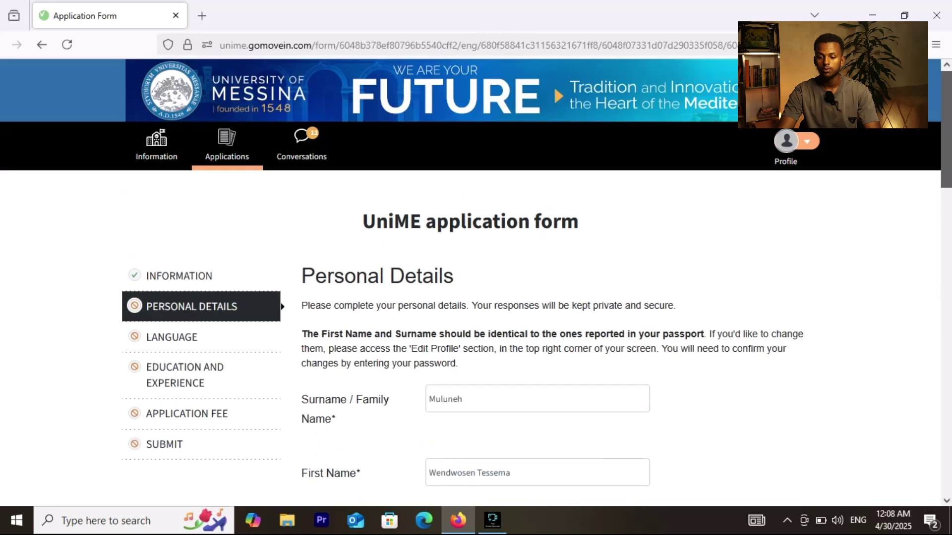
pyautogui.scroll(-10, 476, 283)
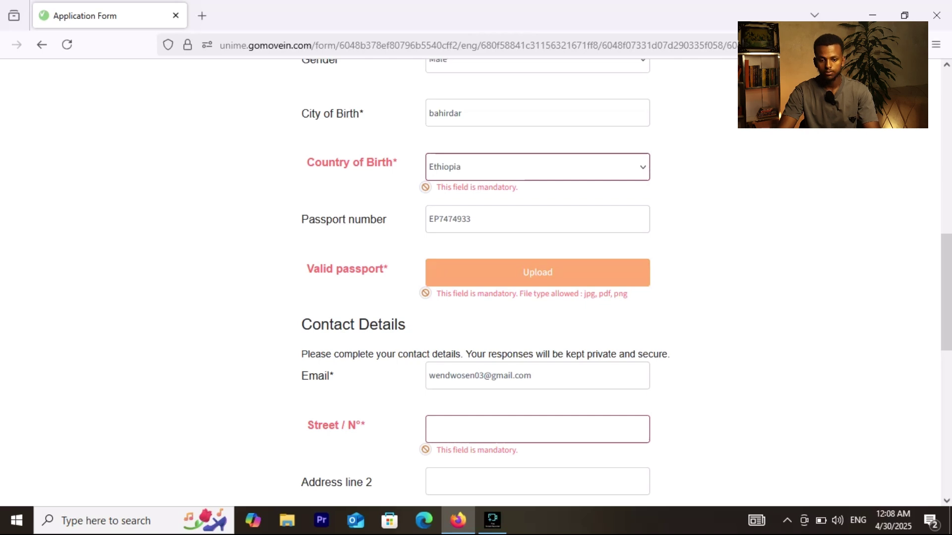
pyautogui.scroll(-1, 945, 293)
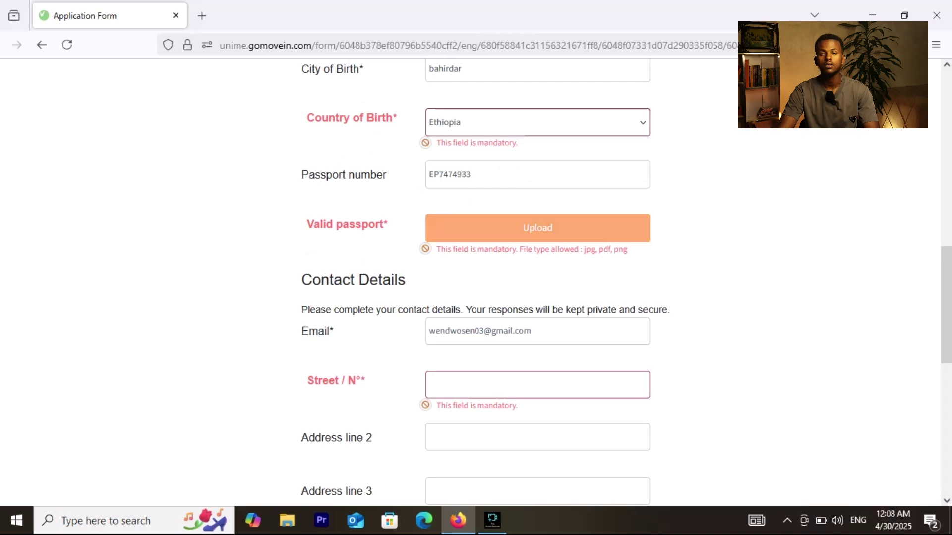
# Step: Fill in the street, city and postcode of the contact address, fixing the city typo
pyautogui.scroll(-2, 946, 317)
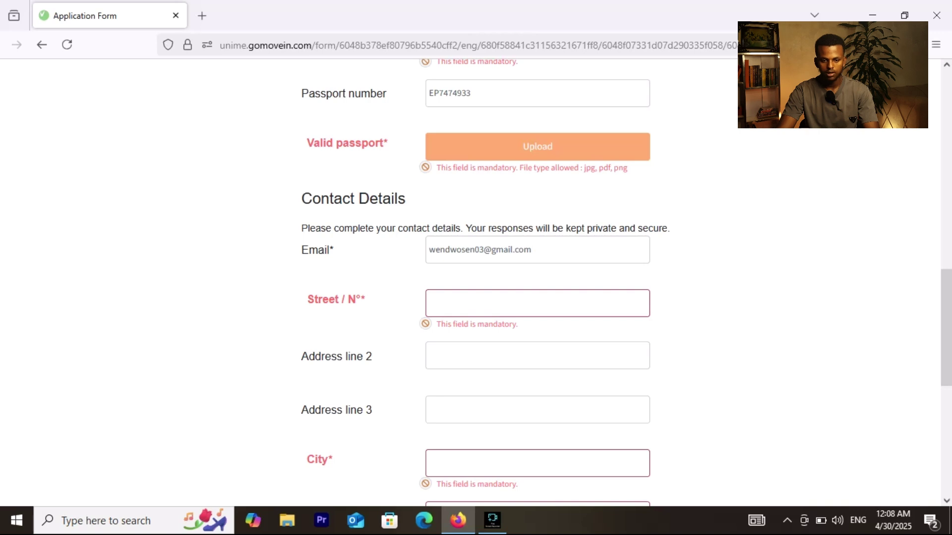
pyautogui.scroll(-2, 946, 327)
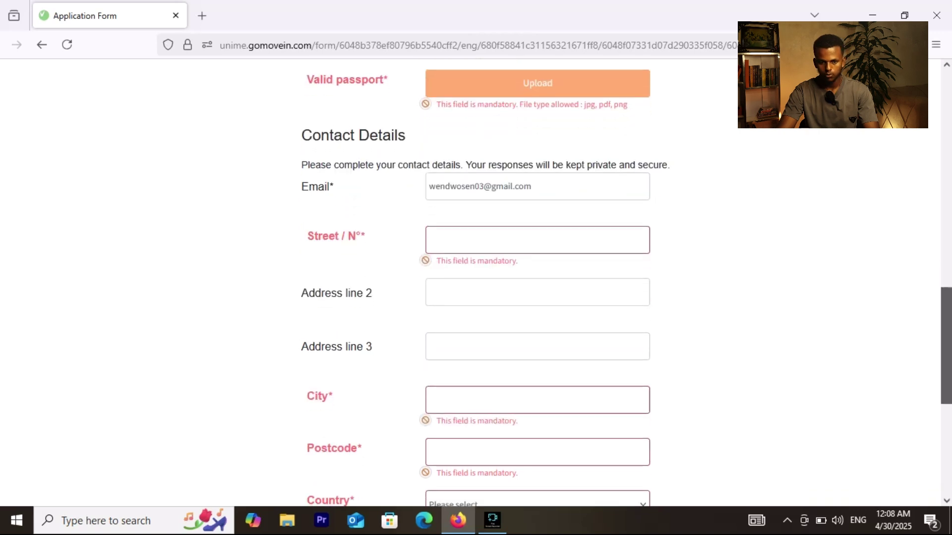
pyautogui.click(429, 240)
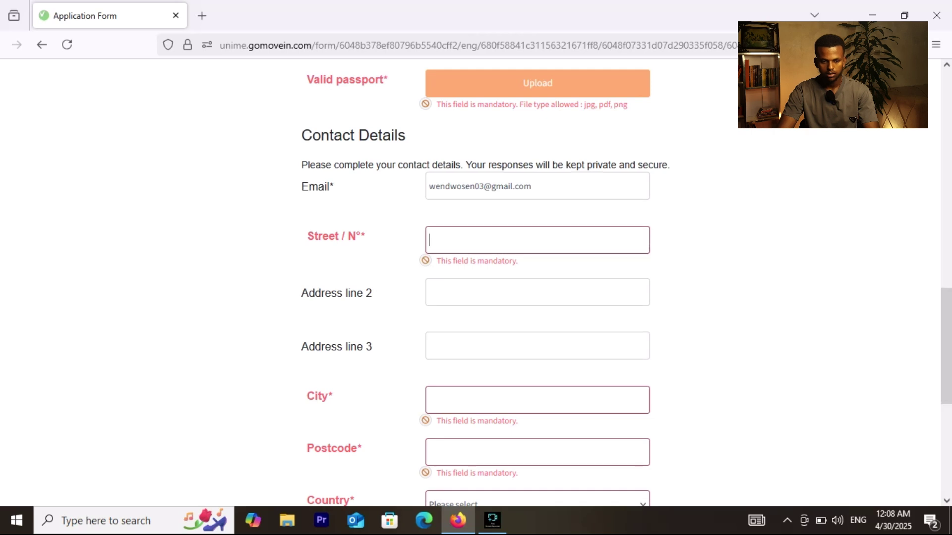
pyautogui.write('bahl')
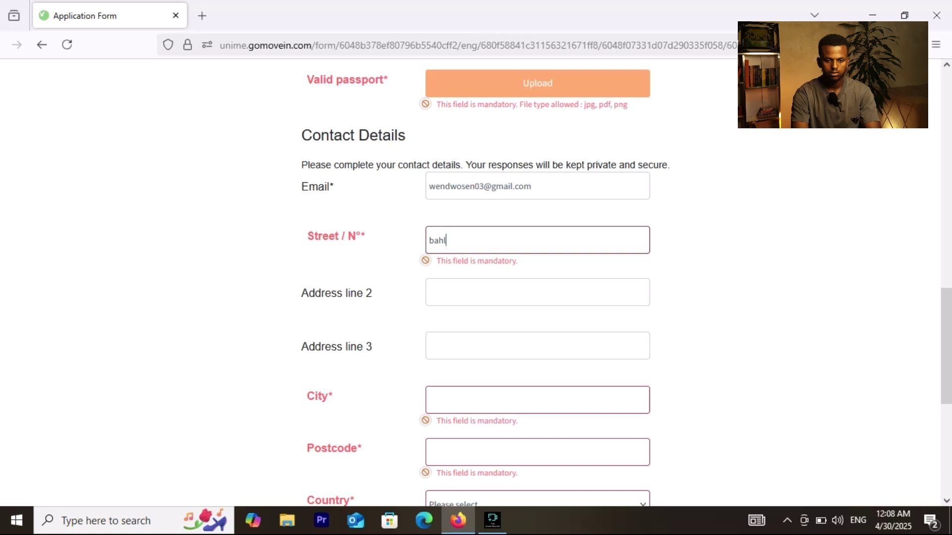
pyautogui.write('irdar')
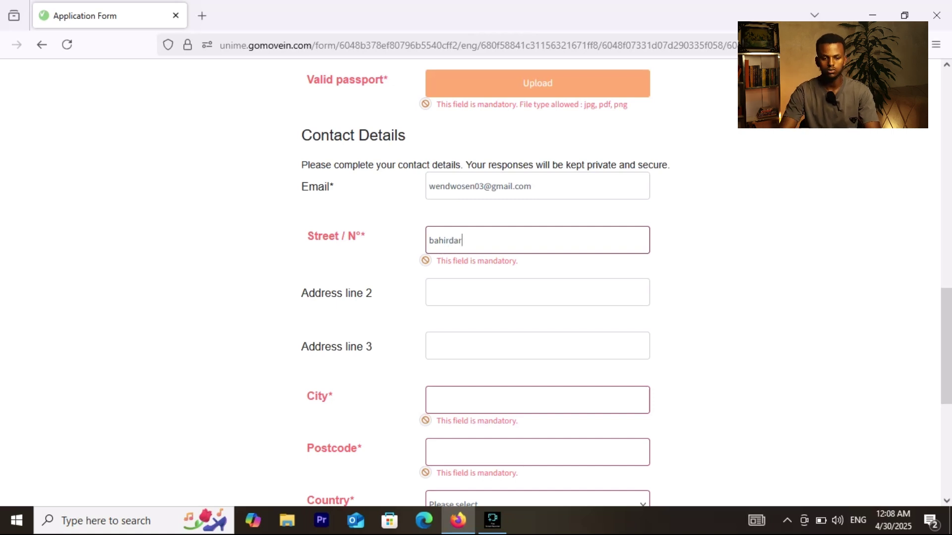
pyautogui.scroll(-2, 475, 283)
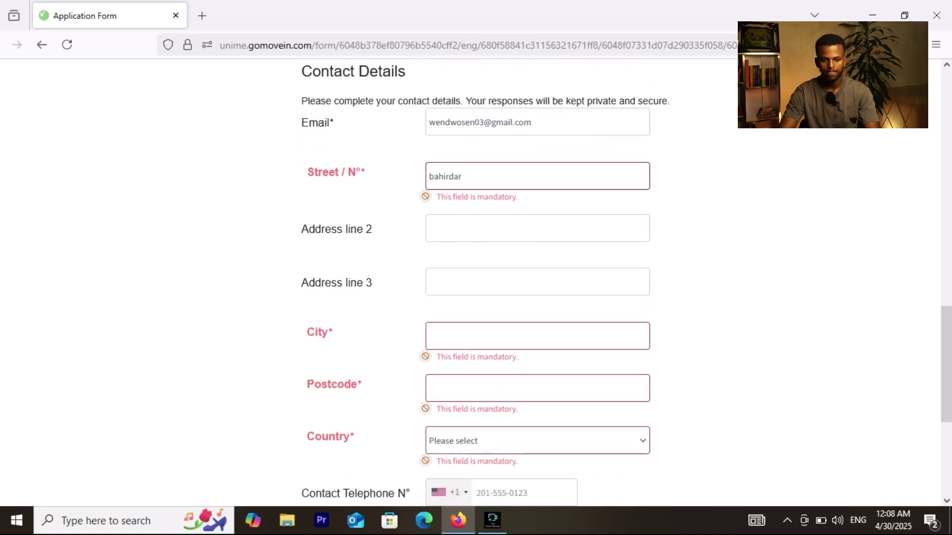
pyautogui.scroll(-3, 476, 283)
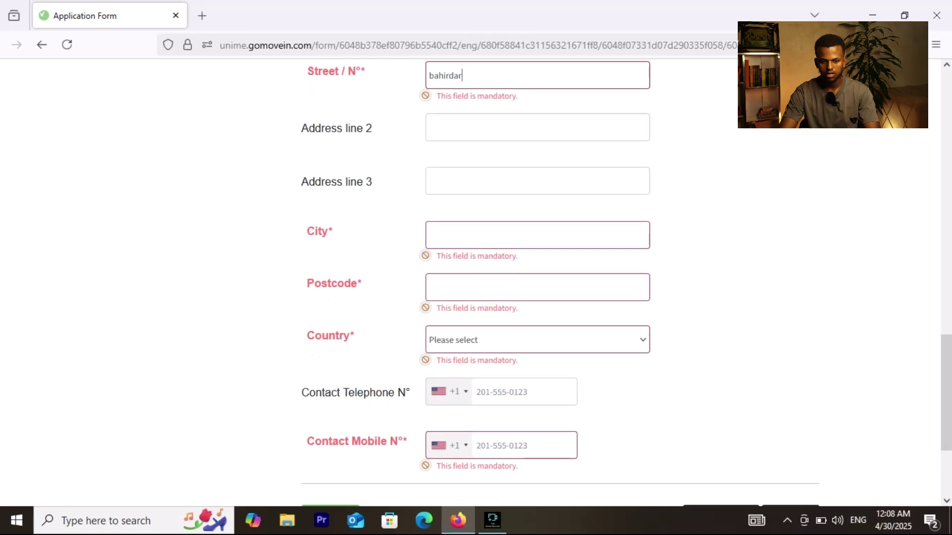
pyautogui.click(429, 235)
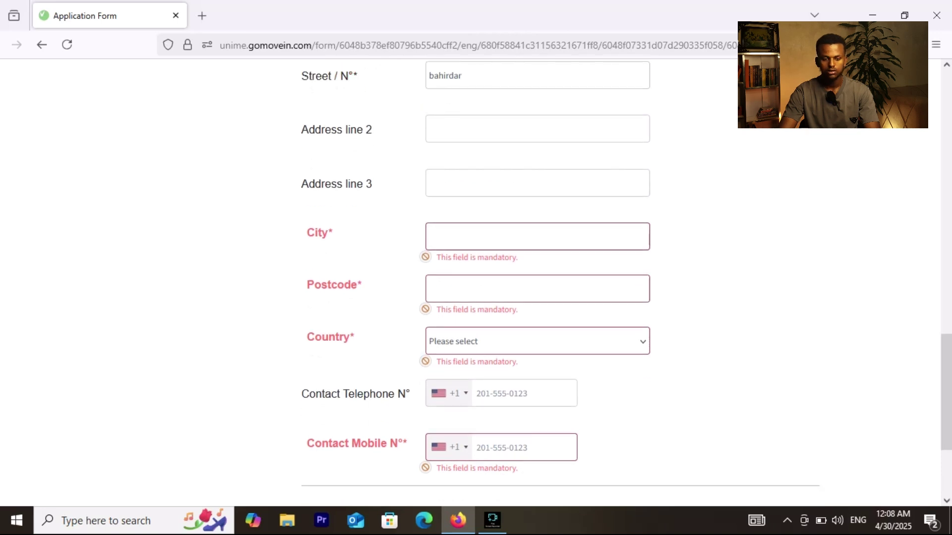
pyautogui.write('bahird')
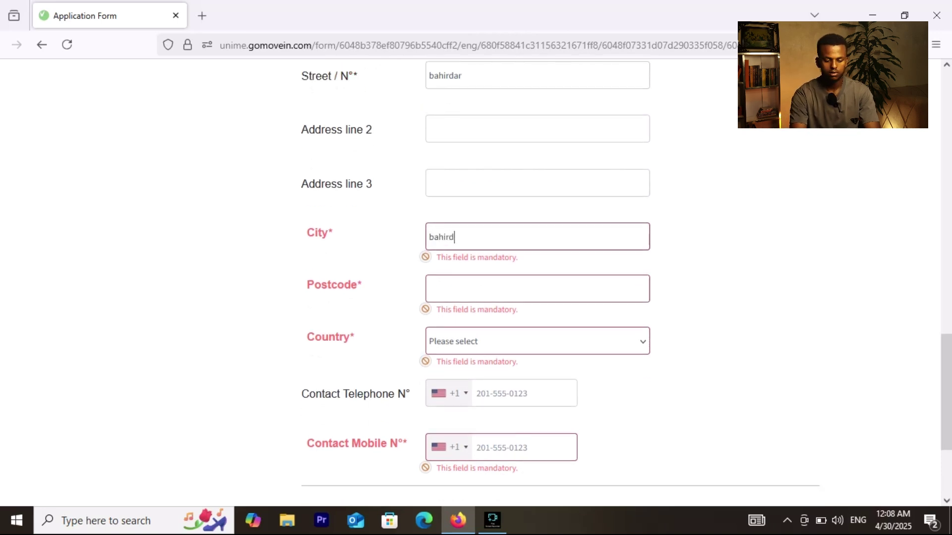
pyautogui.write('ard')
pyautogui.press('BackSpace')
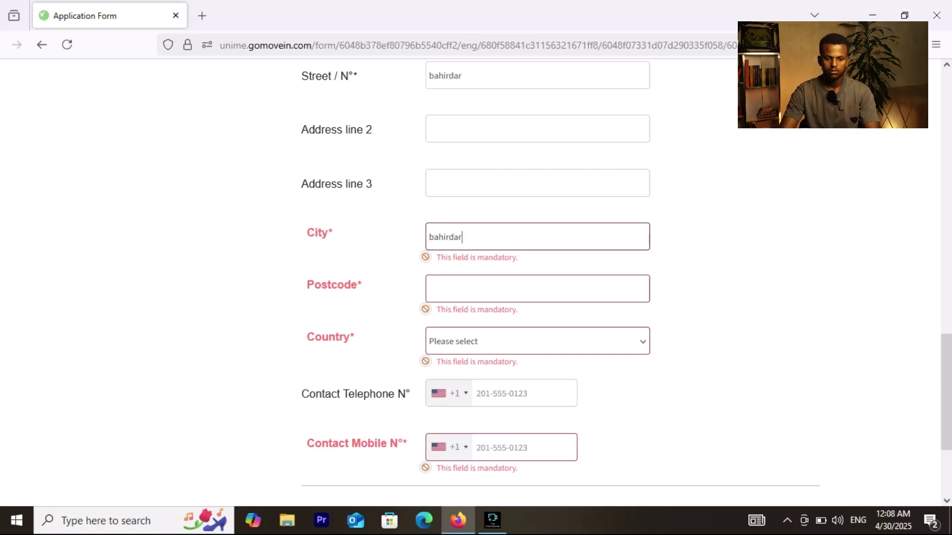
pyautogui.click(537, 290)
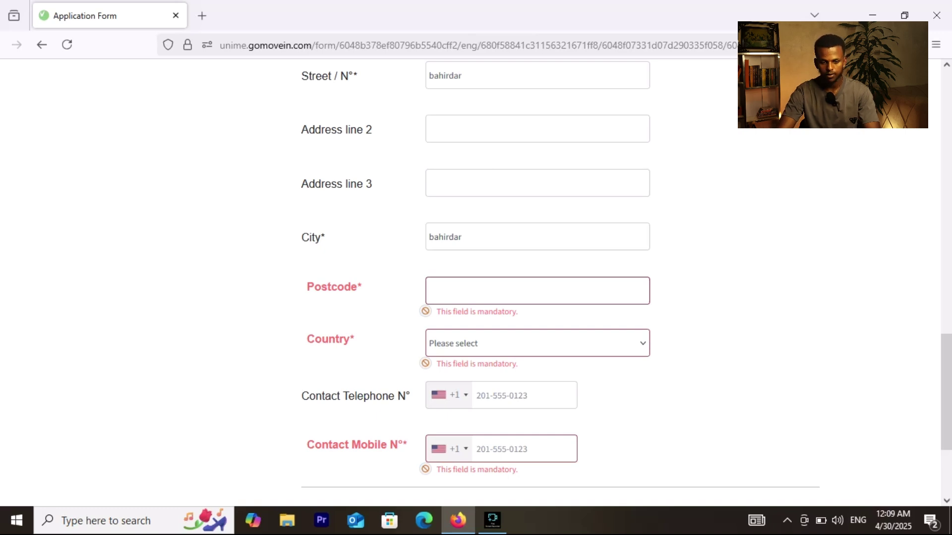
pyautogui.write('6000')
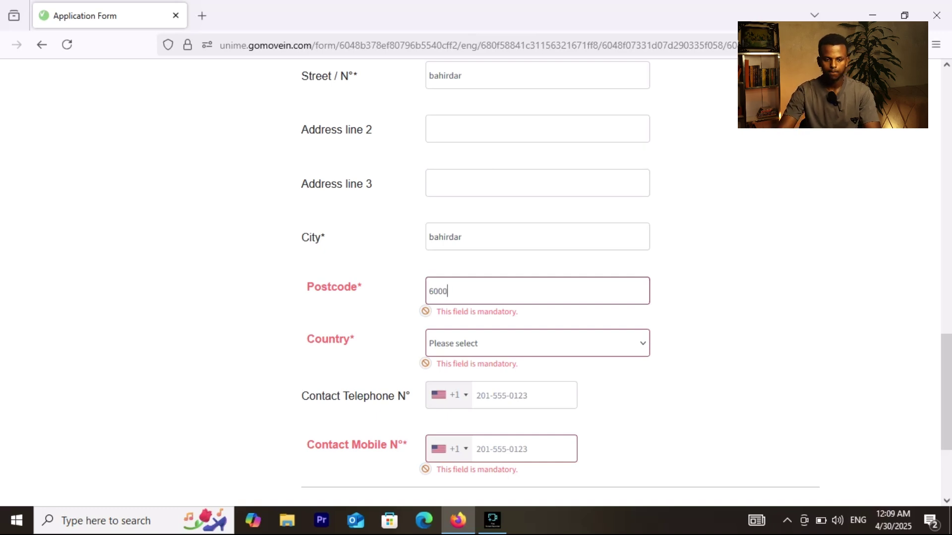
# Step: Choose Ethiopia as the address country
pyautogui.click(537, 344)
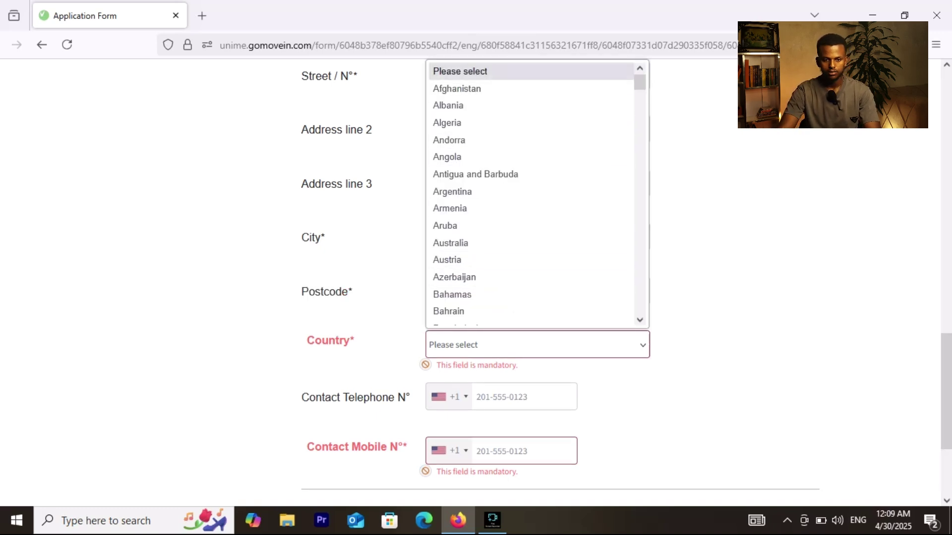
pyautogui.scroll(-14, 530, 194)
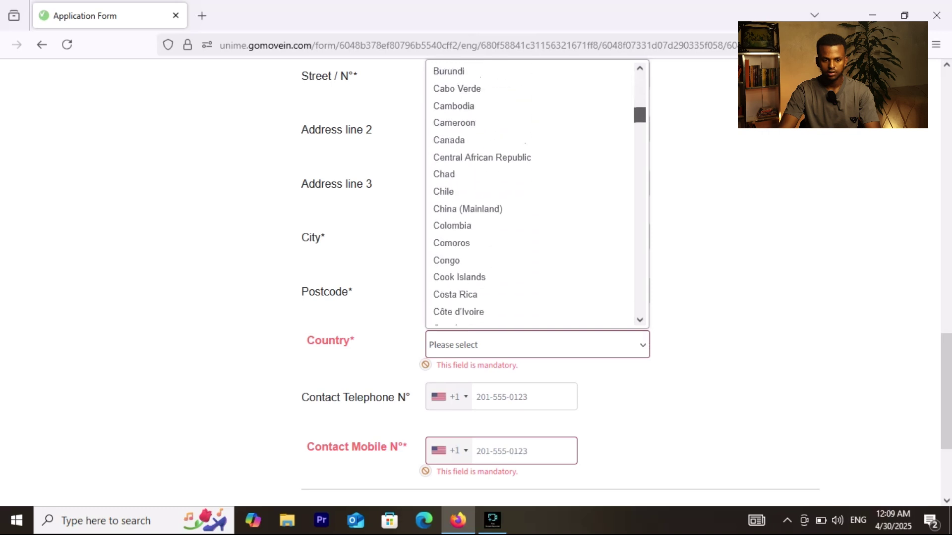
pyautogui.moveTo(639, 130); pyautogui.dragTo(639, 133)
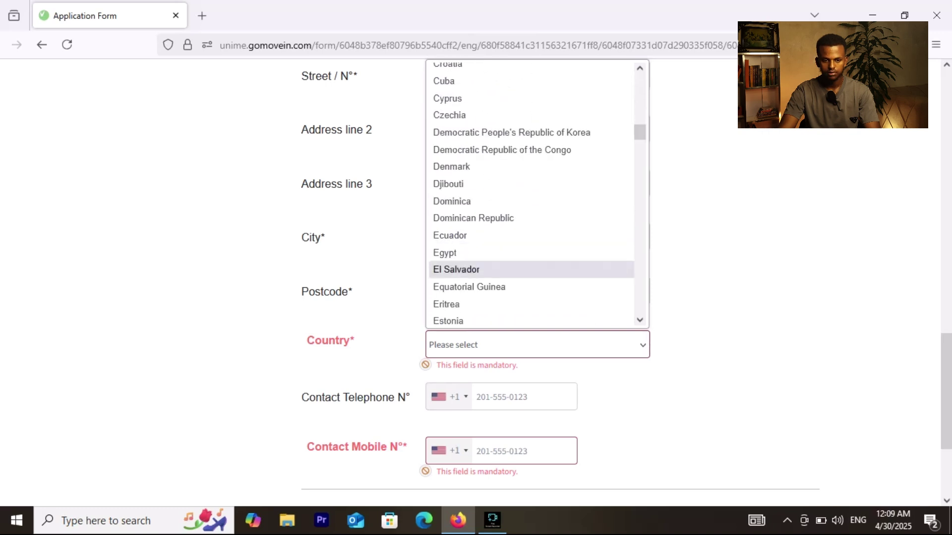
pyautogui.scroll(-5, 531, 317)
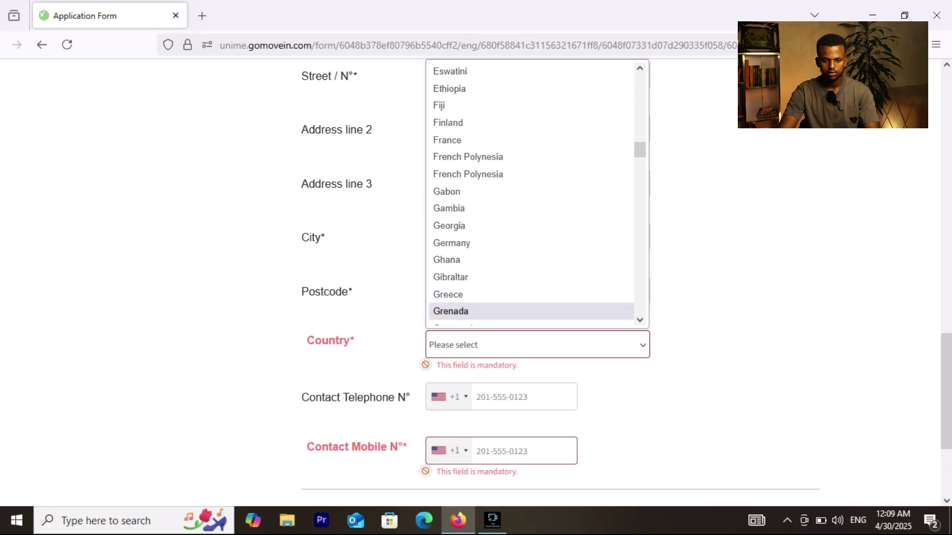
pyautogui.click(449, 88)
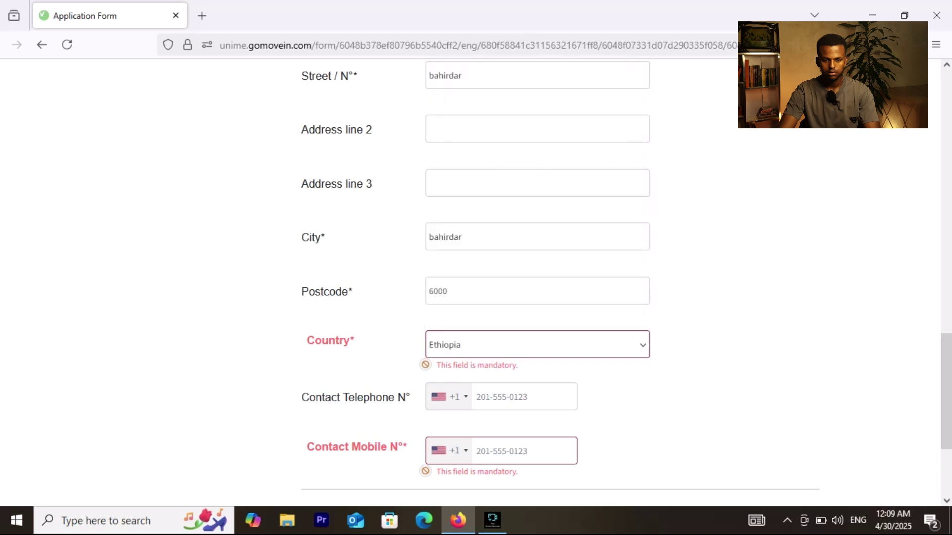
# Step: Open the telephone country-code list and scroll on to the Language step
pyautogui.click(450, 398)
pyautogui.click(450, 398)
pyautogui.click(450, 398)
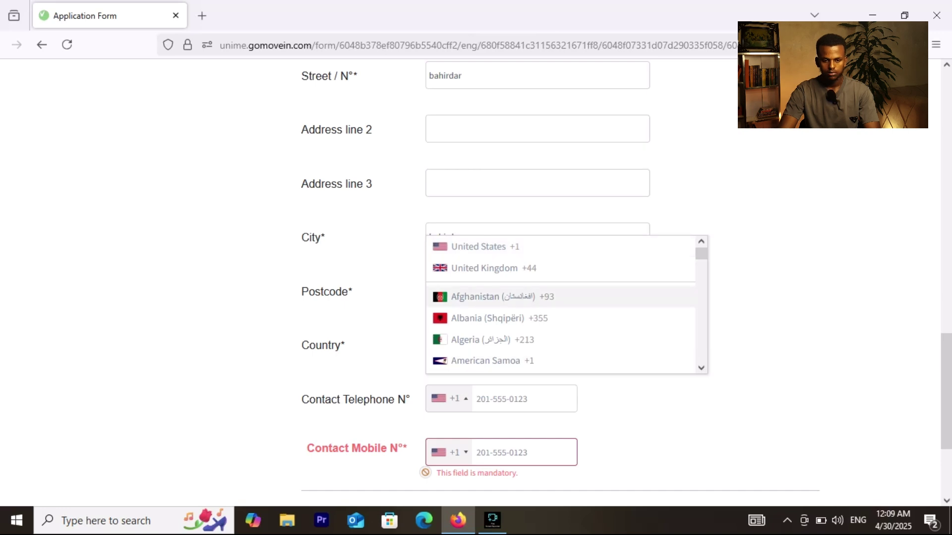
pyautogui.scroll(-15, 560, 304)
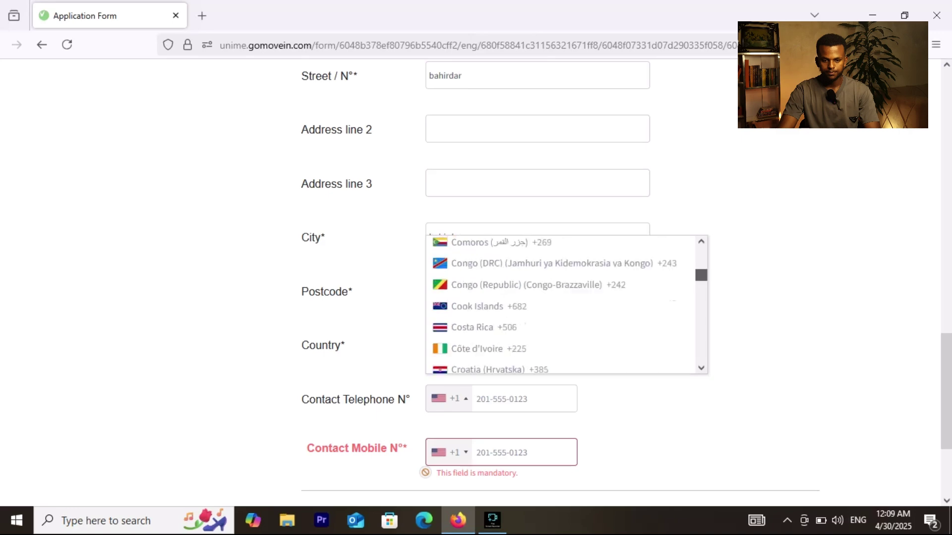
pyautogui.scroll(-12, 566, 305)
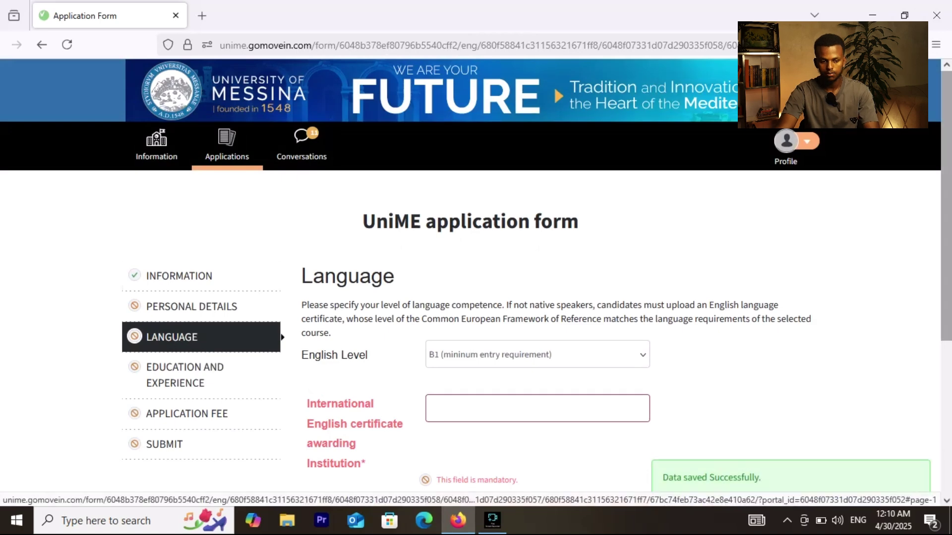
# Step: Scroll down the Language step and open the English Level dropdown, currently B1
pyautogui.scroll(-2, 476, 283)
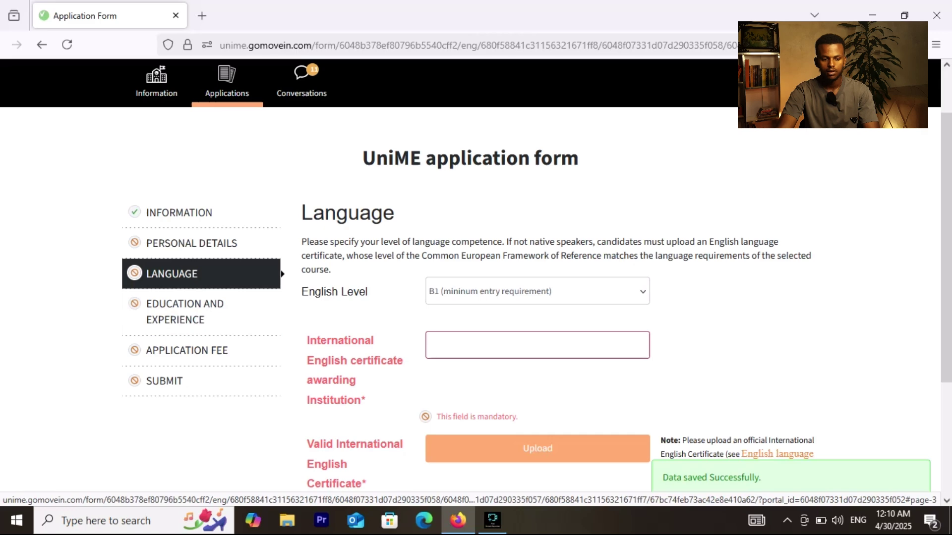
pyautogui.scroll(-2, 475, 282)
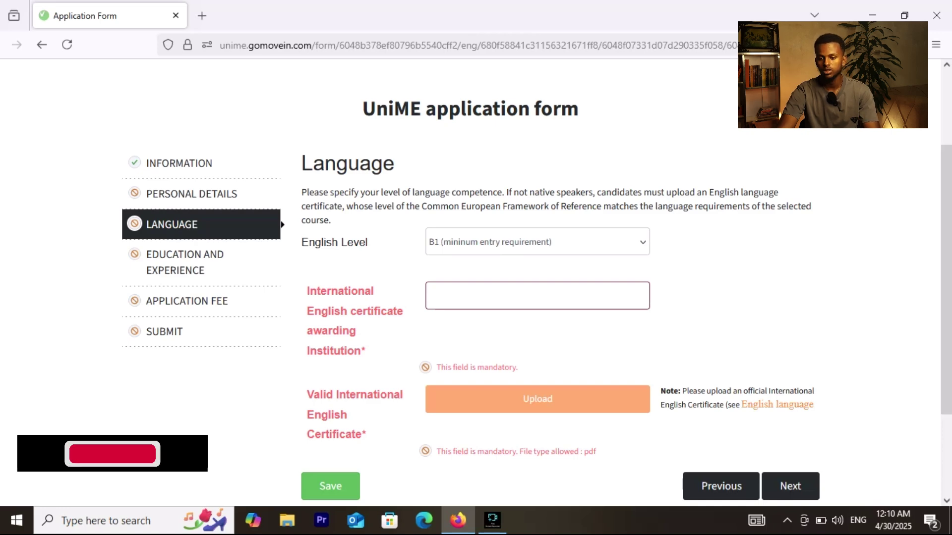
pyautogui.scroll(-2, 504, 283)
pyautogui.scroll(-1, 504, 283)
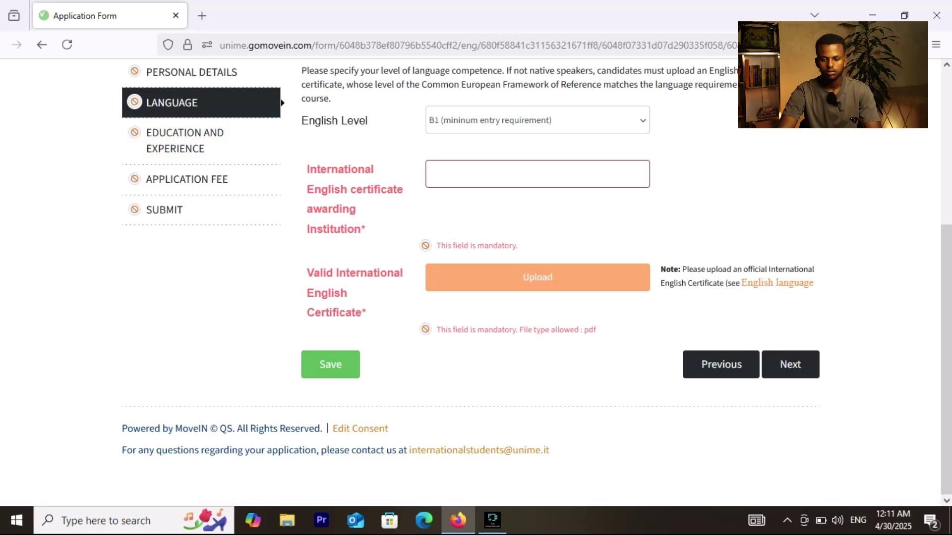
pyautogui.click(537, 120)
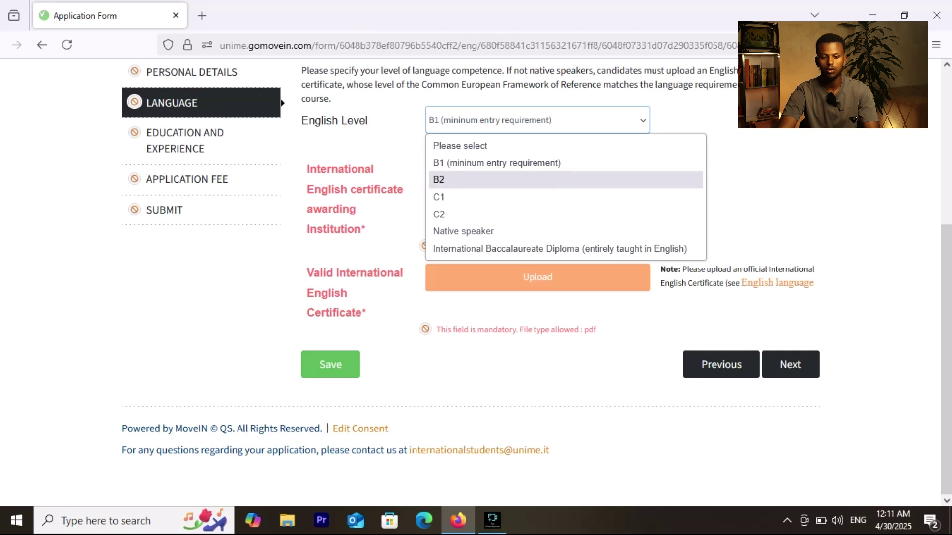
# Step: Keep English level B1, enter 'duolingo' as the certificate institution, and save
pyautogui.press('Escape')
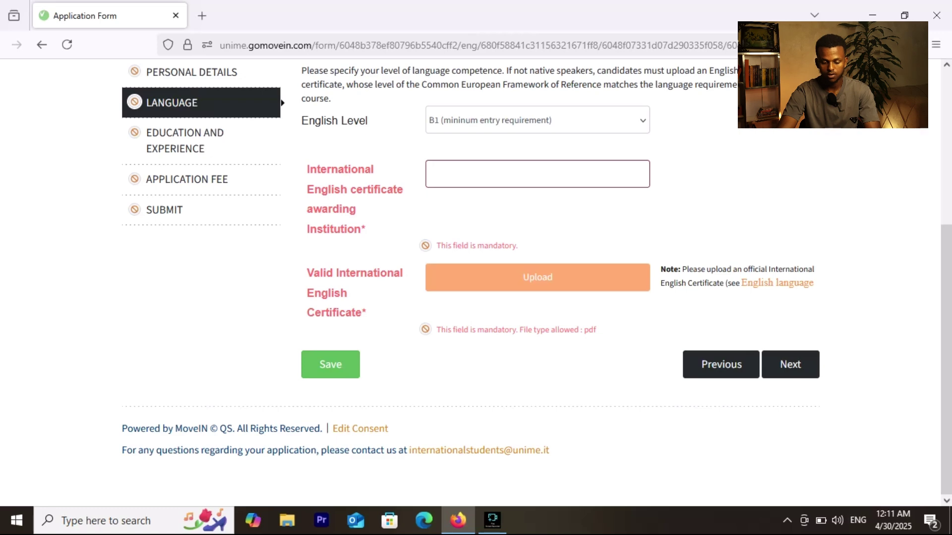
pyautogui.click(537, 174)
pyautogui.write('duol')
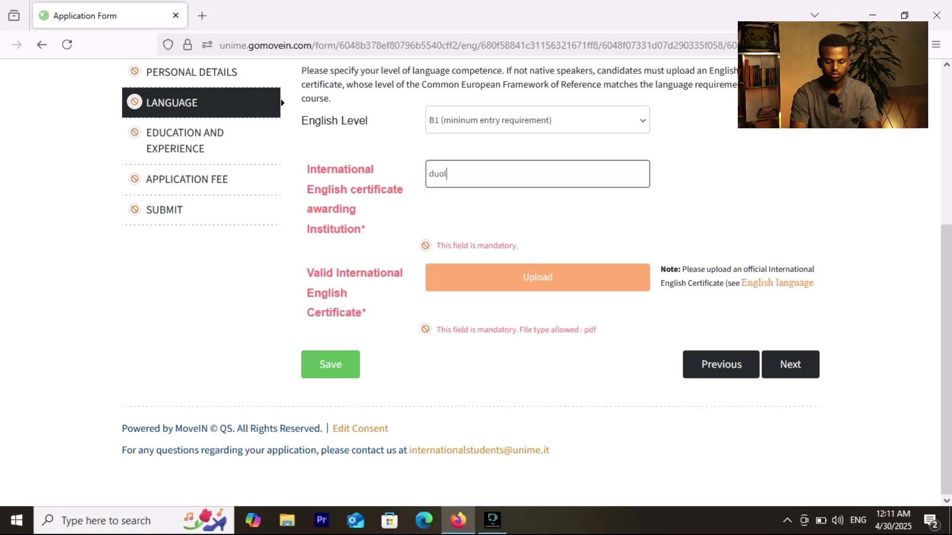
pyautogui.write('ingo')
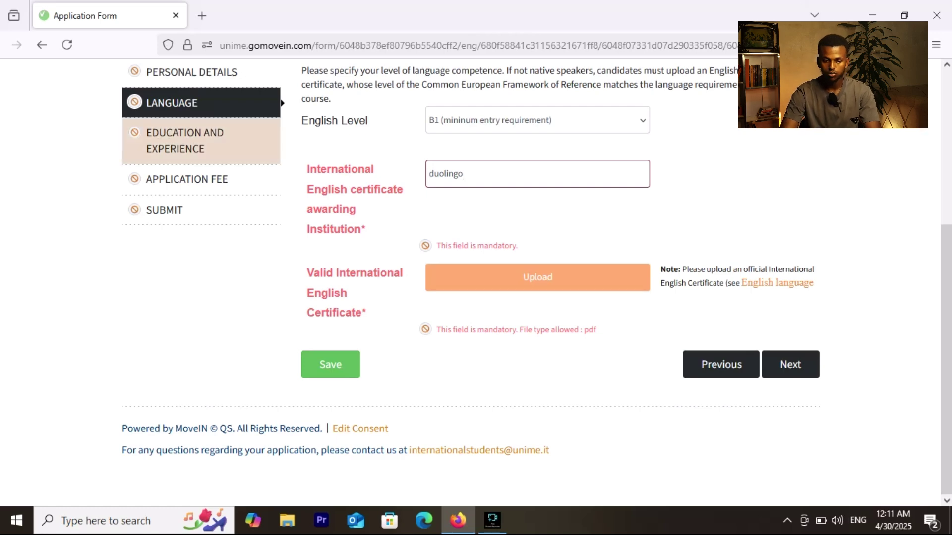
pyautogui.click(790, 364)
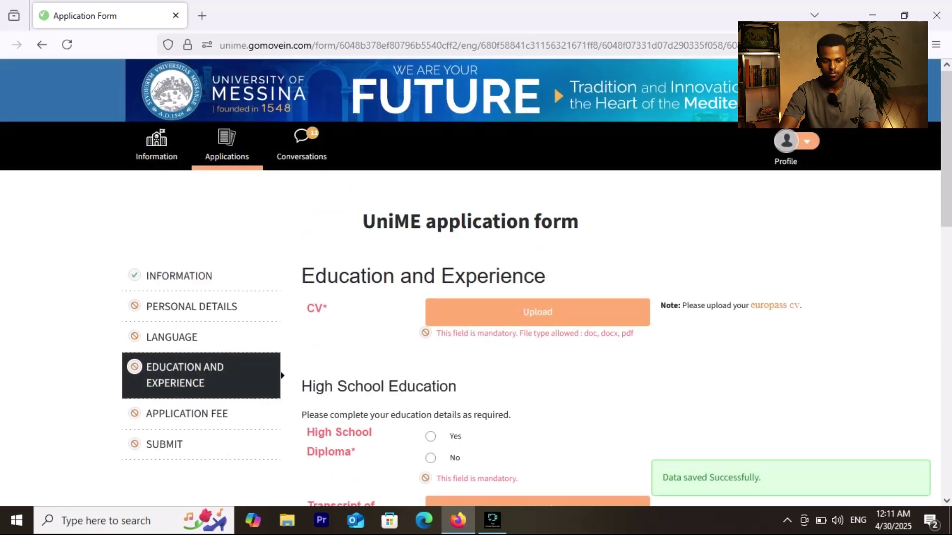
pyautogui.scroll(-5, 537, 282)
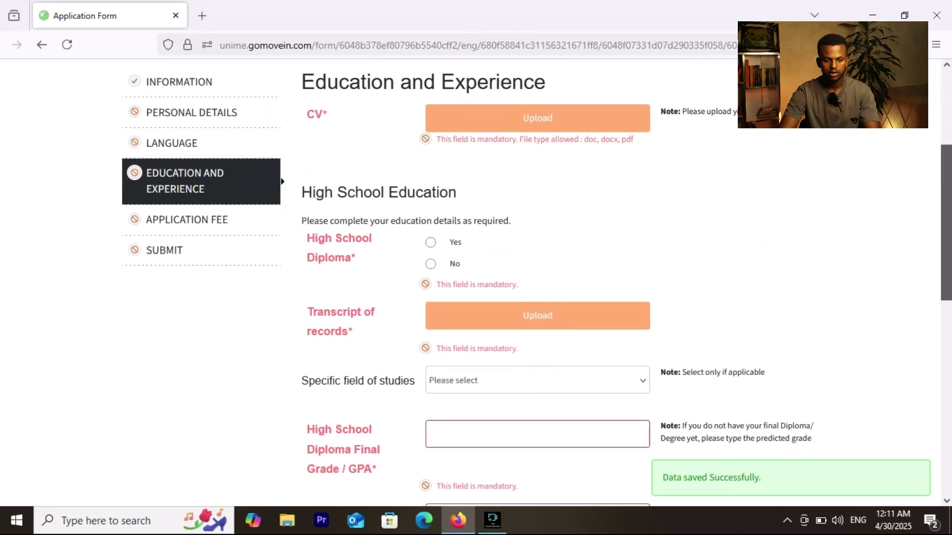
pyautogui.scroll(-1, 537, 282)
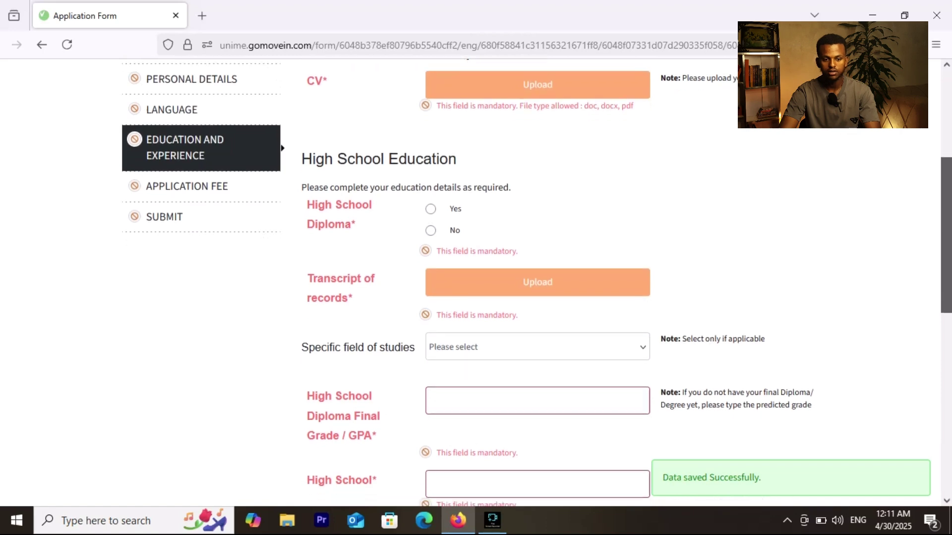
pyautogui.scroll(2, 537, 283)
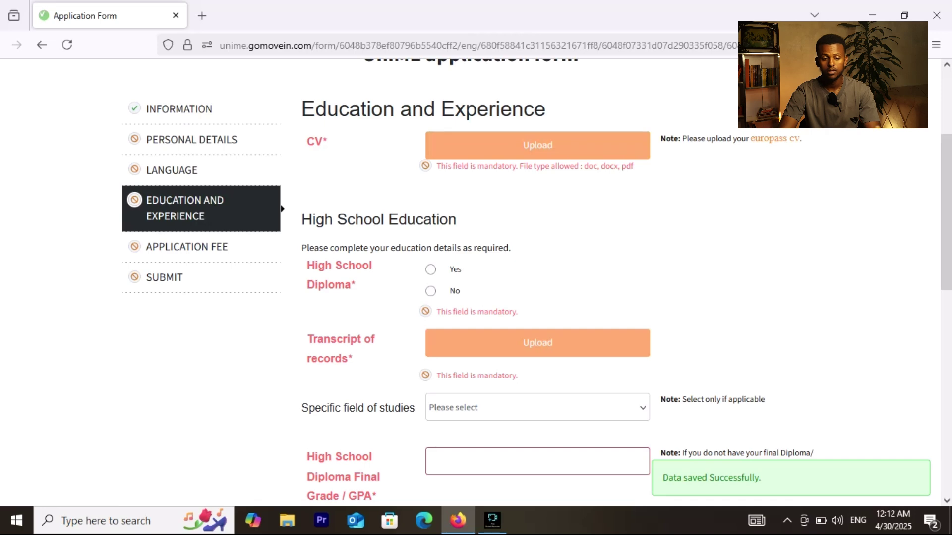
pyautogui.scroll(-2, 537, 282)
pyautogui.scroll(-1, 537, 282)
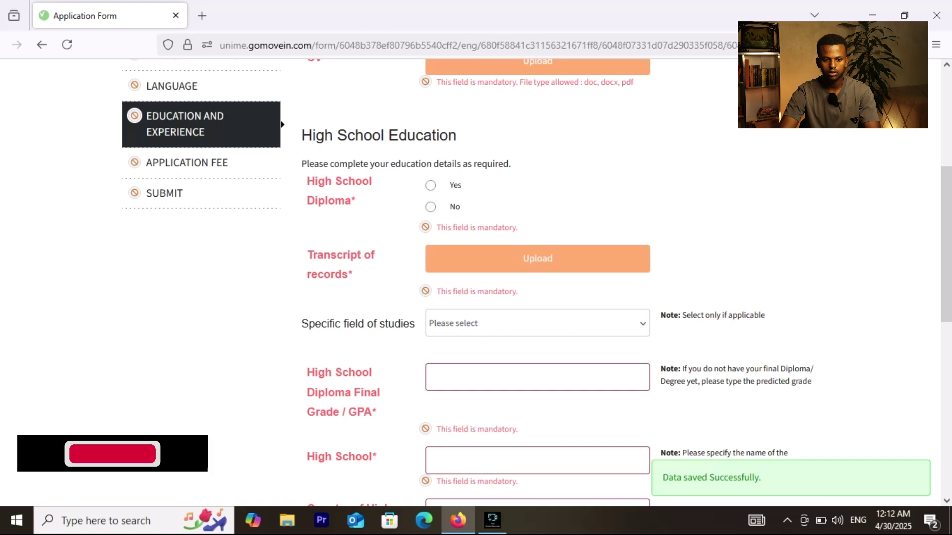
# Step: Answer Yes to holding a High School Diploma and review the newly shown fields
pyautogui.click(431, 185)
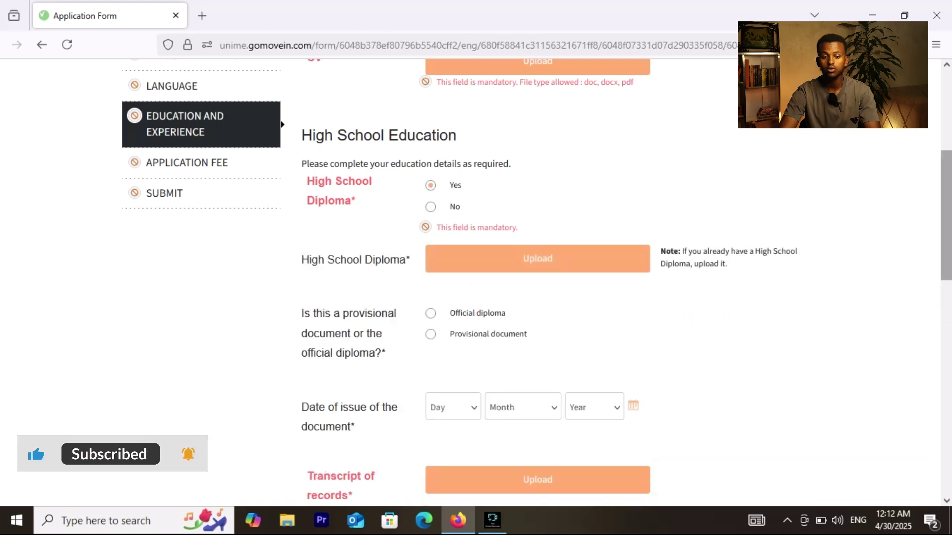
pyautogui.scroll(-1, 507, 282)
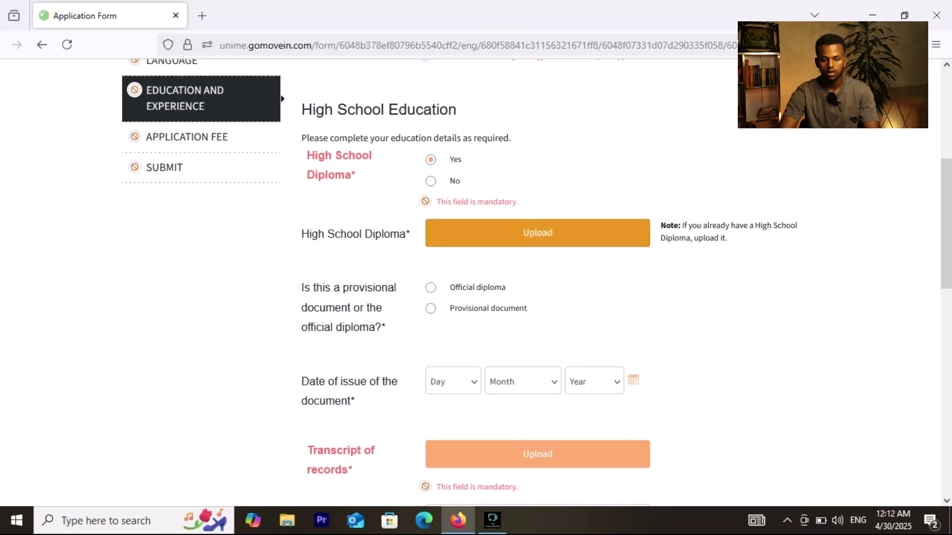
pyautogui.scroll(-2, 537, 283)
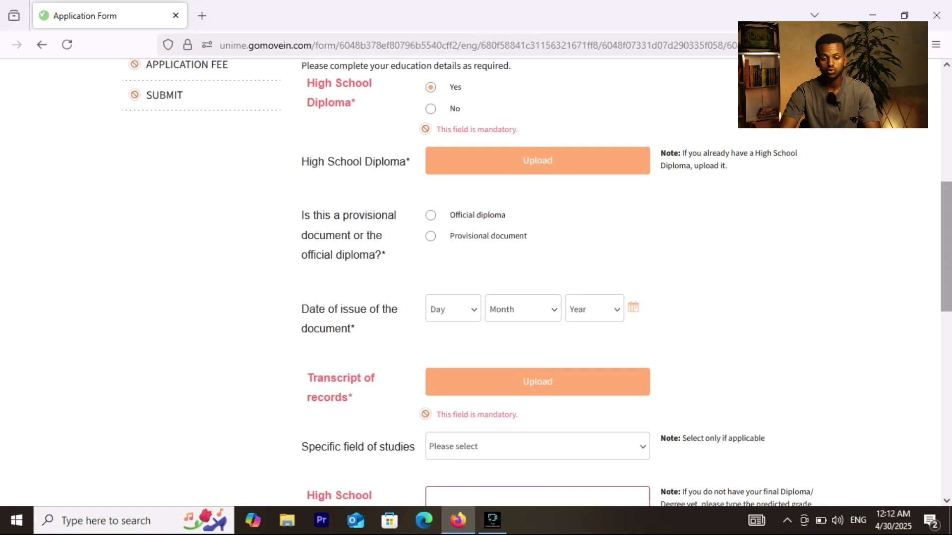
pyautogui.scroll(-2, 945, 248)
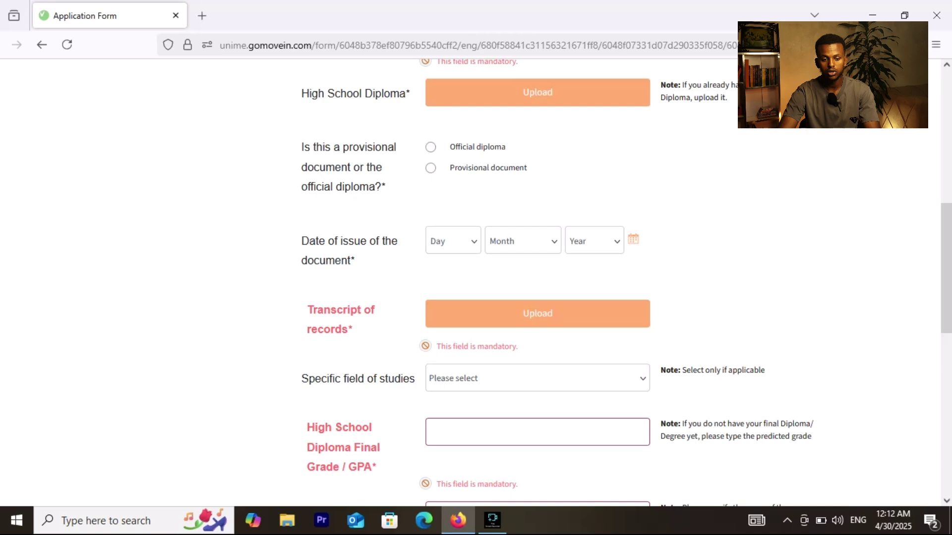
pyautogui.scroll(-1, 495, 283)
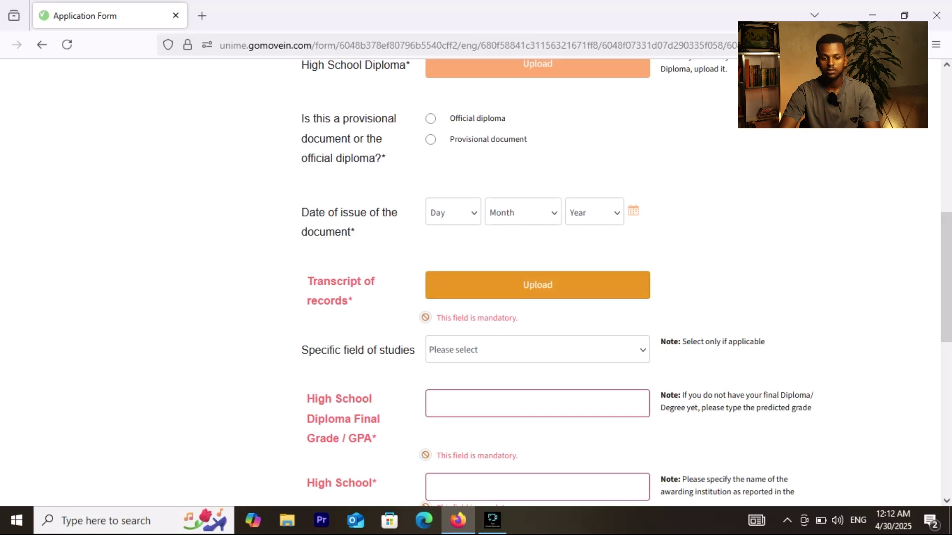
pyautogui.scroll(-3, 537, 285)
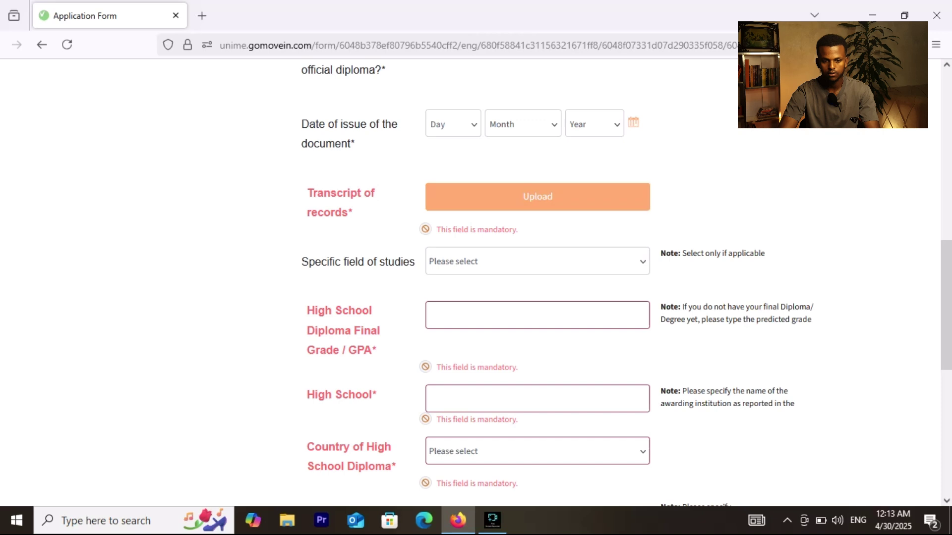
# Step: Look through the Specific field of studies options without selecting one
pyautogui.click(537, 262)
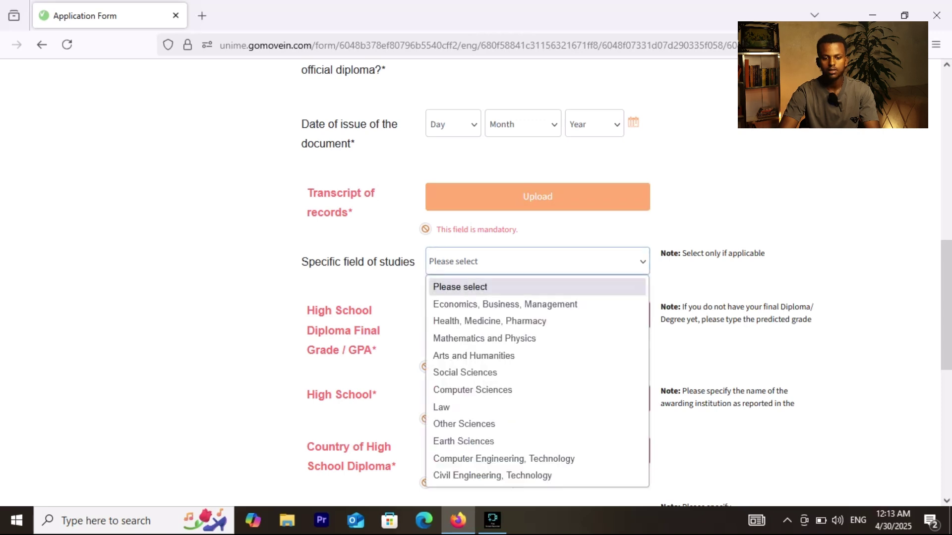
pyautogui.press('Escape')
pyautogui.hotkey('alt', 'Down')
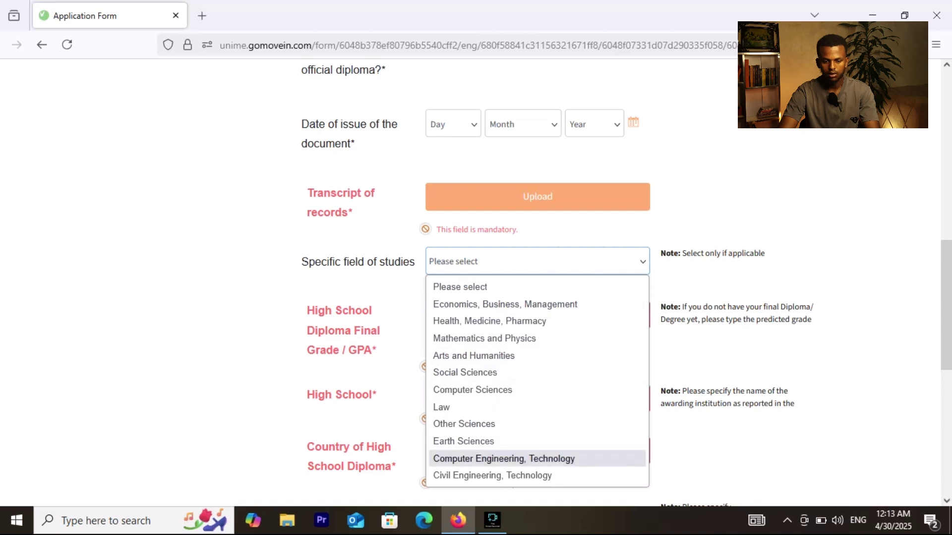
pyautogui.press('Escape')
pyautogui.scroll(-3, 625, 283)
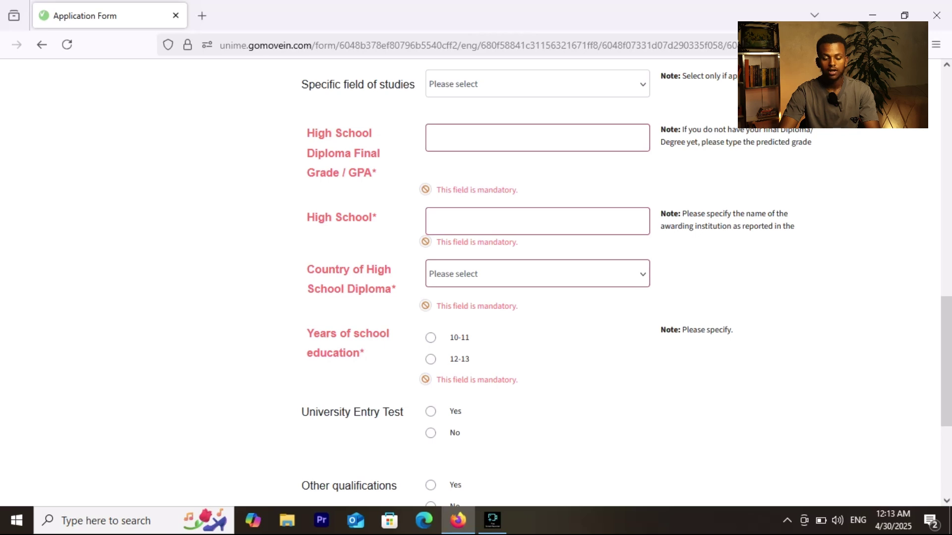
# Step: Enter 'bgmcs' as the High School name
pyautogui.click(429, 138)
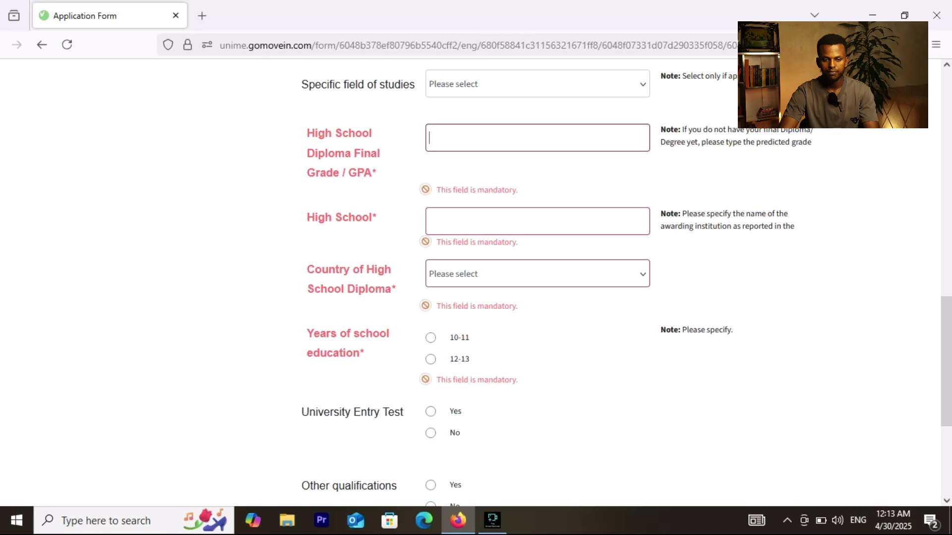
pyautogui.moveTo(945, 362); pyautogui.dragTo(946, 380)
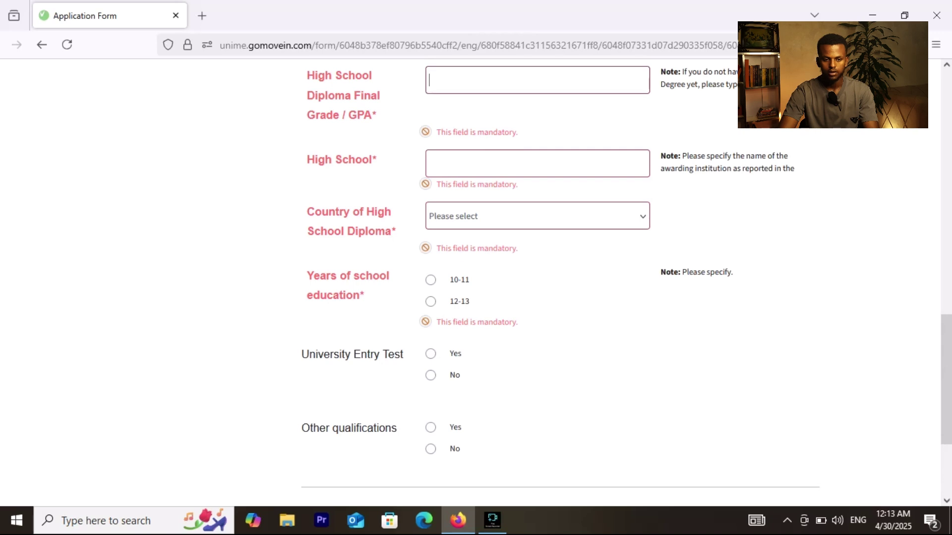
pyautogui.click(466, 163)
pyautogui.write('bg')
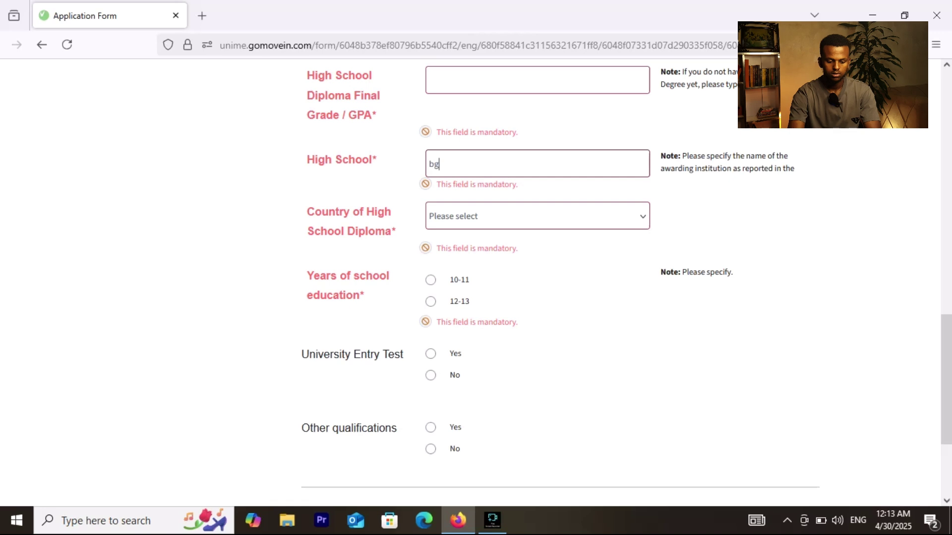
pyautogui.write('mcs')
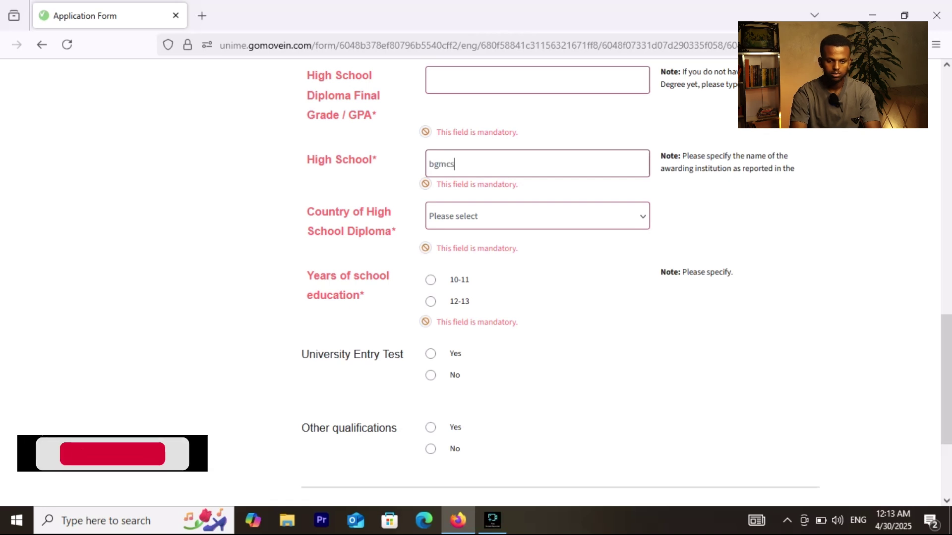
# Step: Open the Country of High School Diploma list and scroll through the available countries
pyautogui.press('Tab')
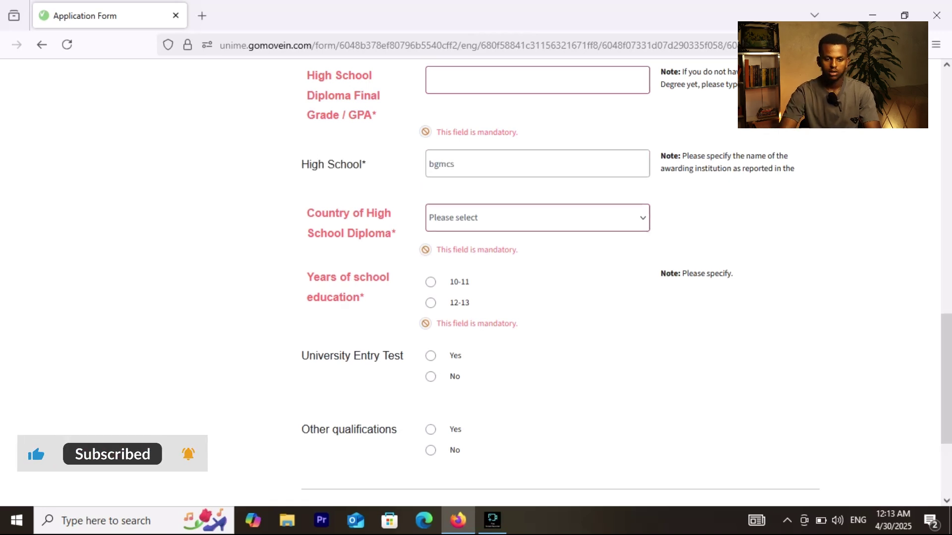
pyautogui.hotkey('alt', 'Down')
pyautogui.press('Down')
pyautogui.press('Down')
pyautogui.press('Down')
pyautogui.moveTo(639, 253); pyautogui.dragTo(639, 304)
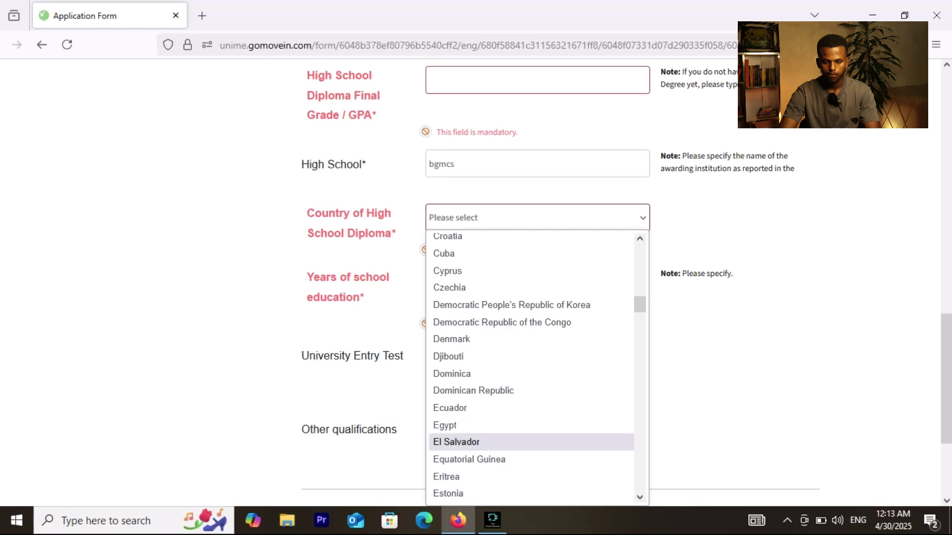
# Step: Choose Ethiopia as the diploma country and 12-13 years of school education
pyautogui.click(639, 497)
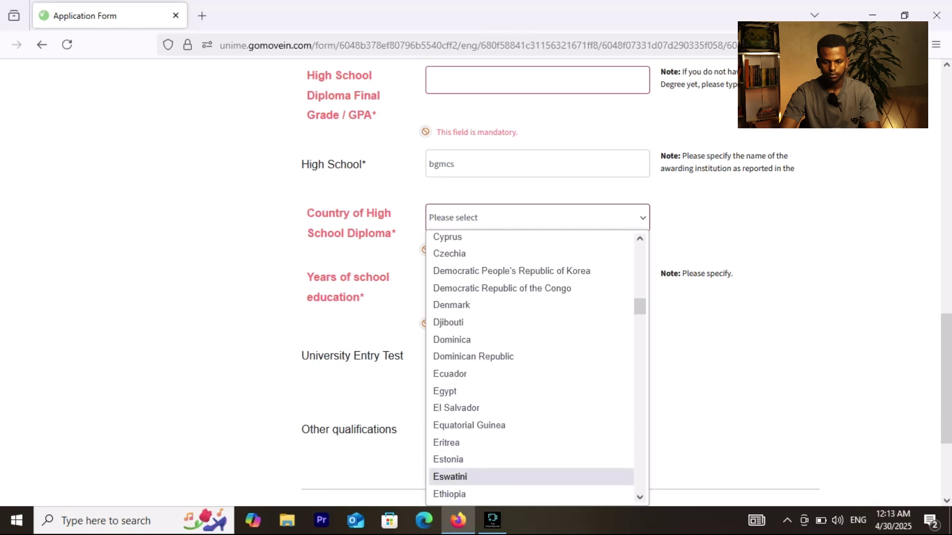
pyautogui.click(450, 495)
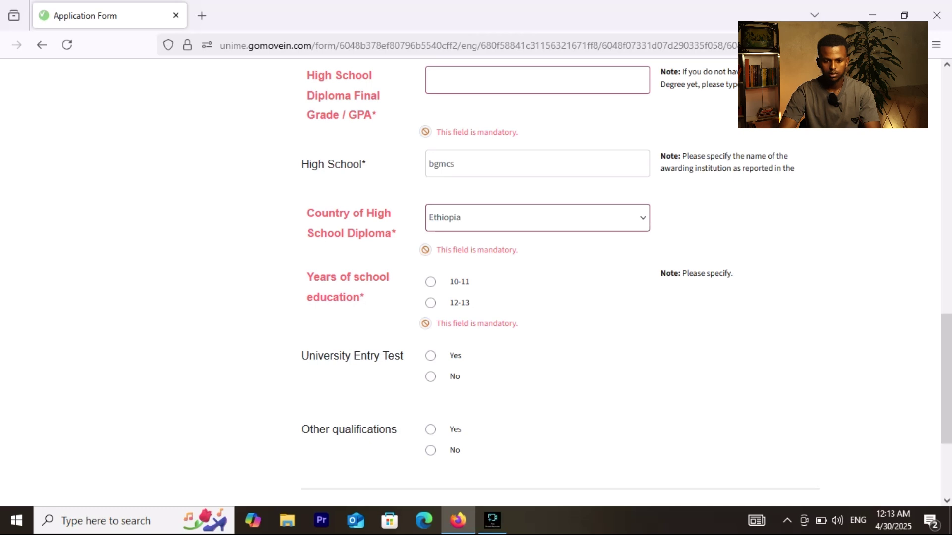
pyautogui.click(430, 303)
pyautogui.click(430, 313)
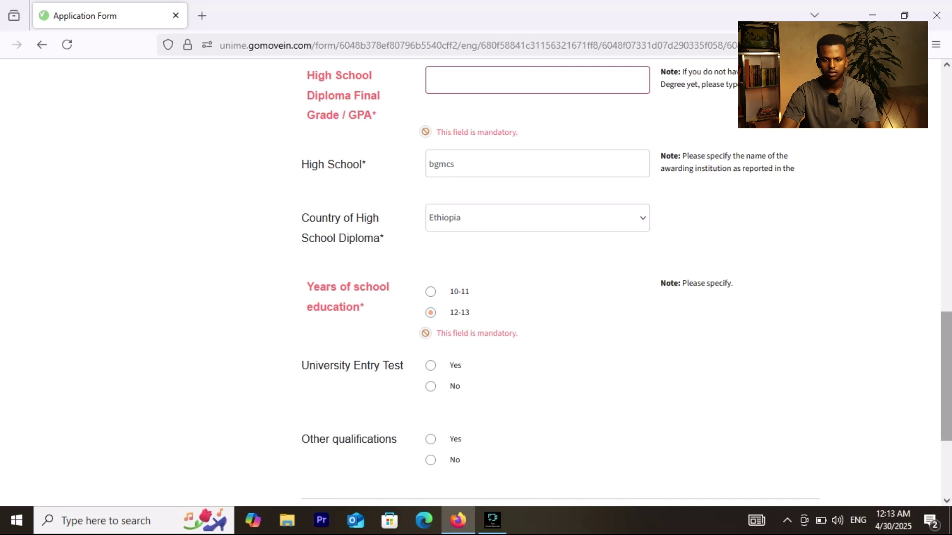
# Step: Answer Yes to the University Entry Test question
pyautogui.scroll(-1, 476, 278)
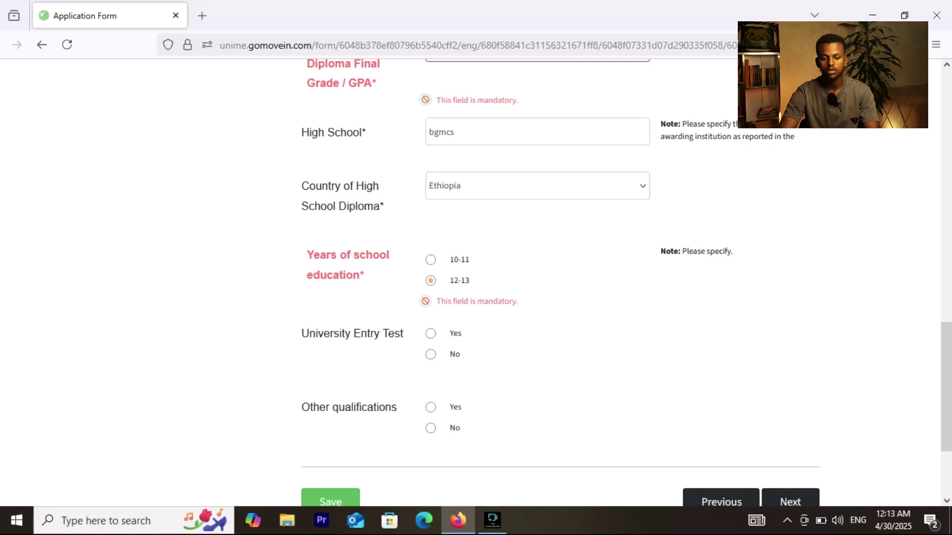
pyautogui.click(430, 333)
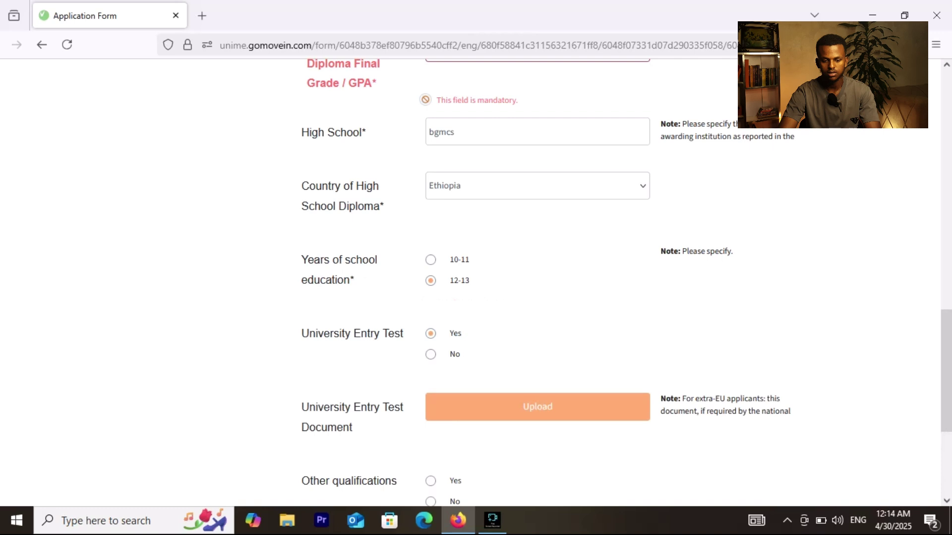
pyautogui.scroll(-3, 476, 277)
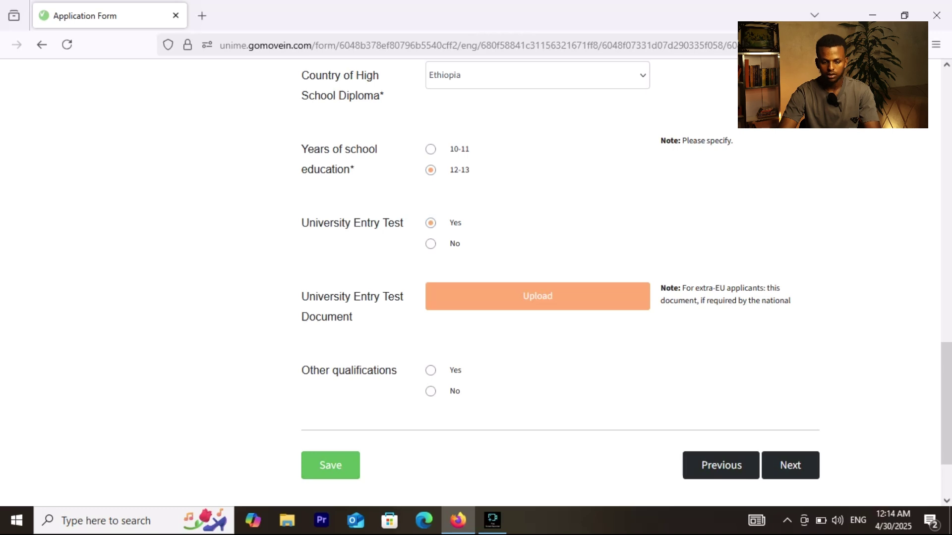
# Step: Answer No to other qualifications and save the education step
pyautogui.click(430, 391)
pyautogui.click(790, 465)
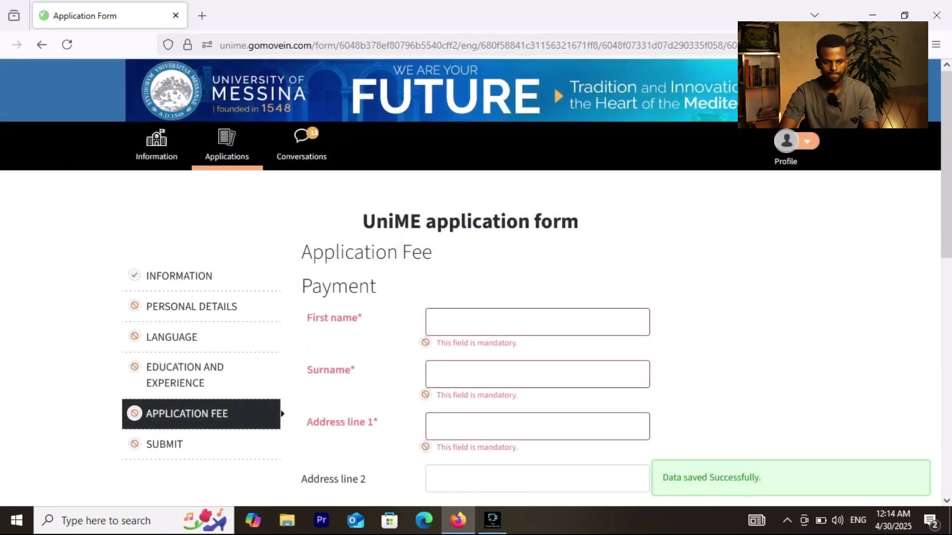
pyautogui.scroll(-1, 476, 298)
pyautogui.scroll(-2, 476, 298)
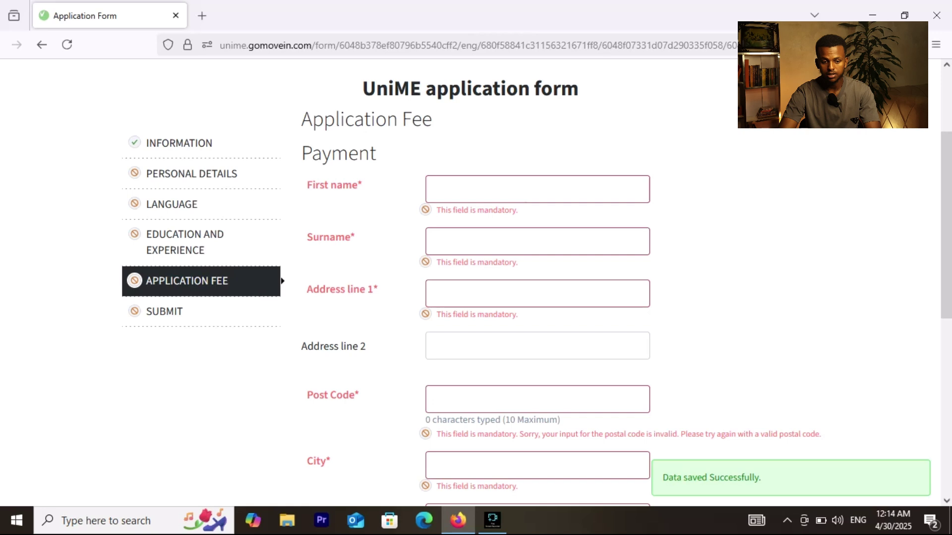
# Step: Review the Application Fee page with its 15 EUR fee and payment section
pyautogui.scroll(-2, 475, 282)
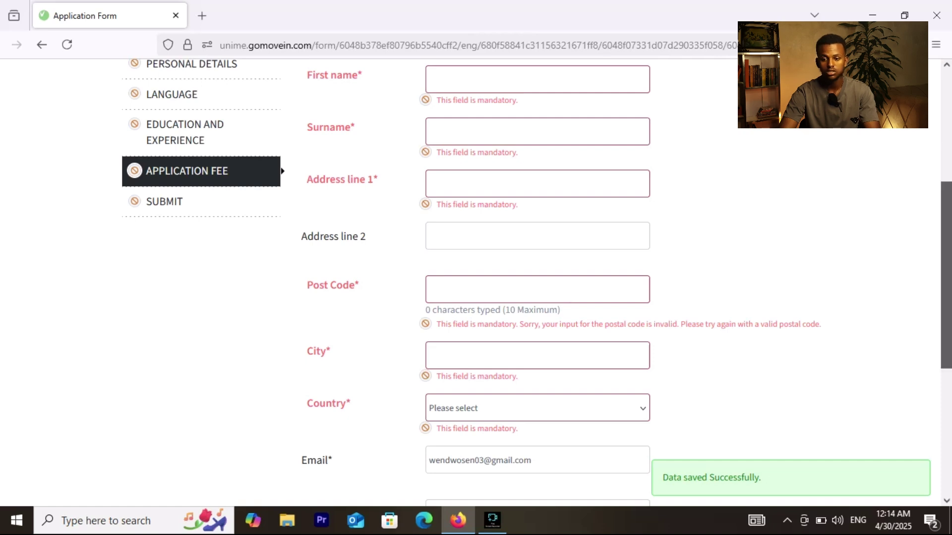
pyautogui.scroll(-2, 946, 275)
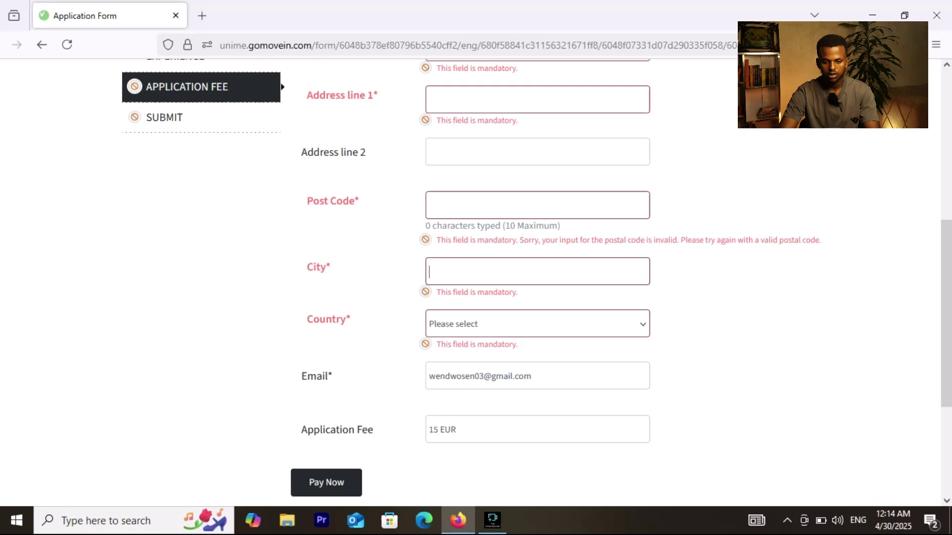
pyautogui.scroll(-2, 946, 312)
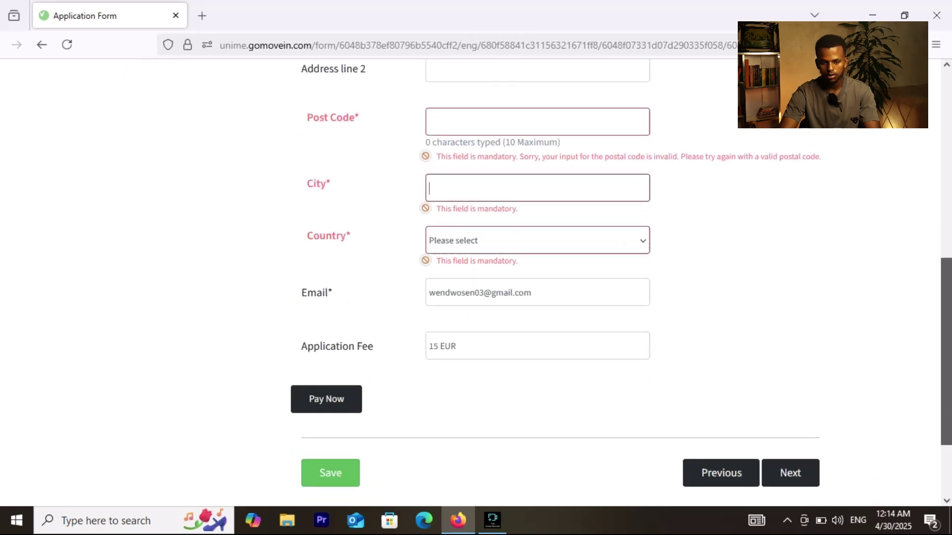
pyautogui.scroll(-1, 620, 274)
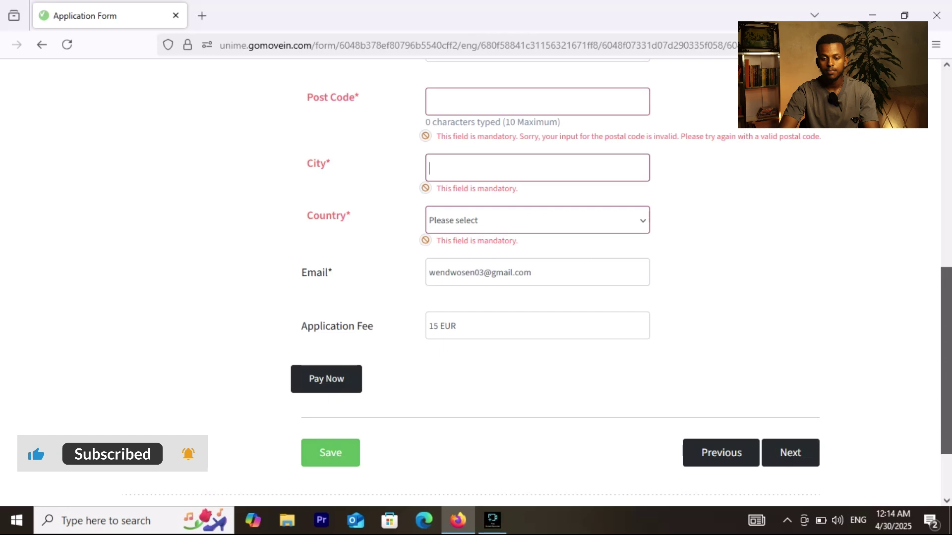
pyautogui.scroll(7, 475, 278)
pyautogui.scroll(-6, 537, 282)
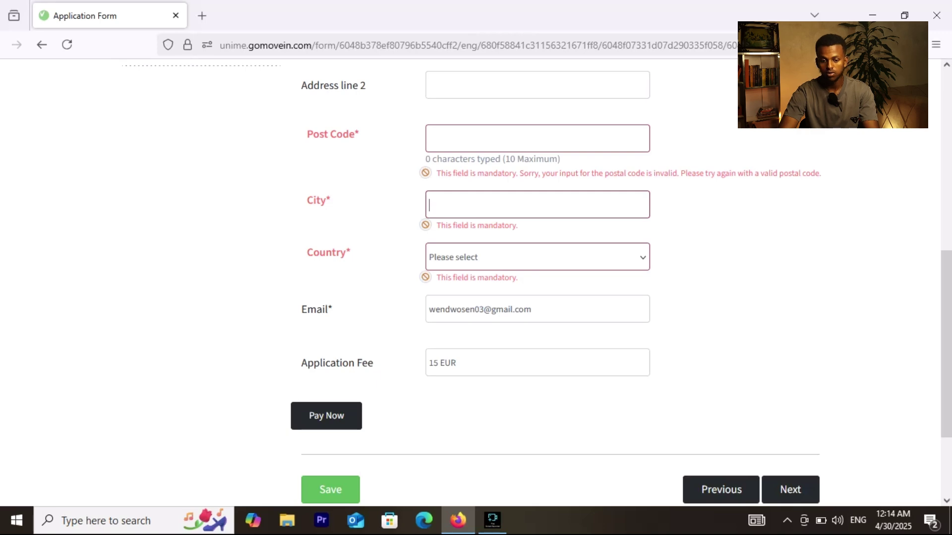
pyautogui.scroll(8, 476, 282)
pyautogui.scroll(-4, 476, 282)
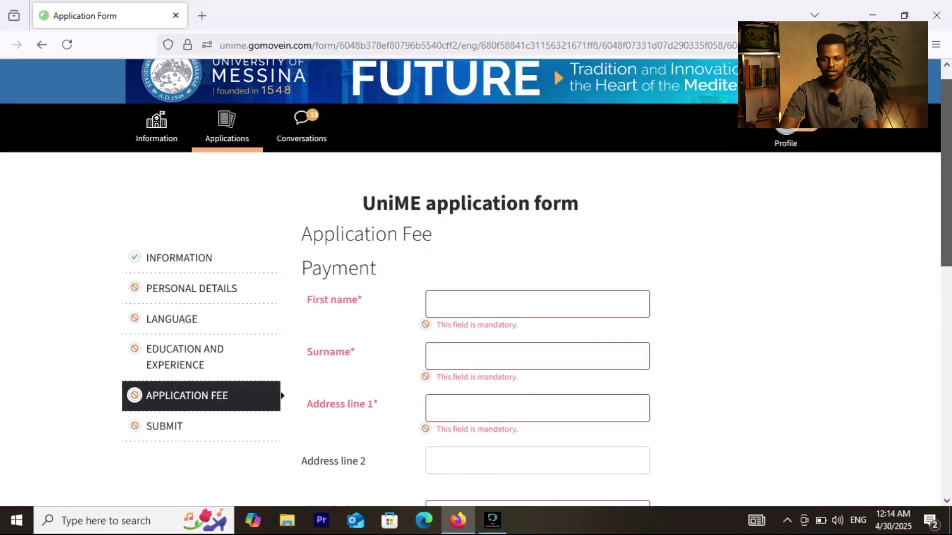
# Step: On the Submit step, answer 'Via Facebook' for how the programme was found
pyautogui.click(164, 240)
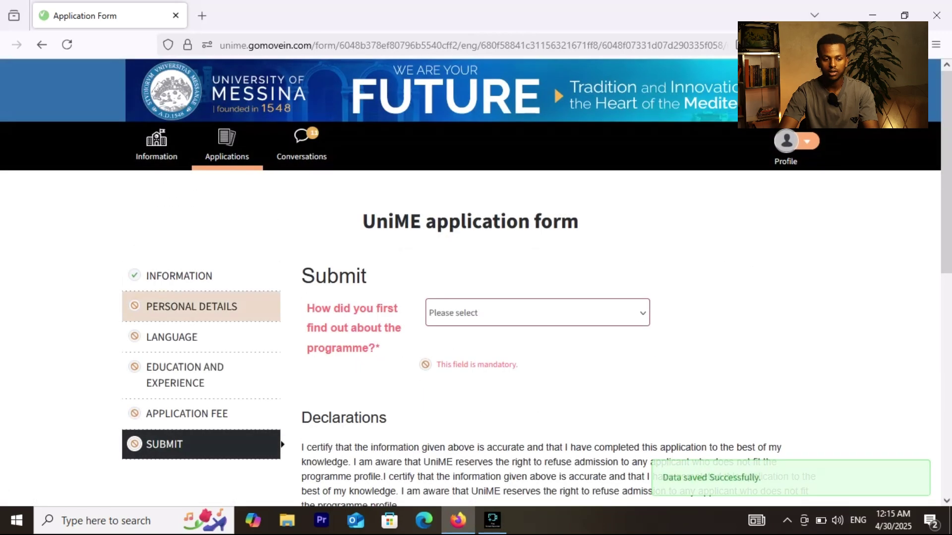
pyautogui.scroll(-2, 476, 282)
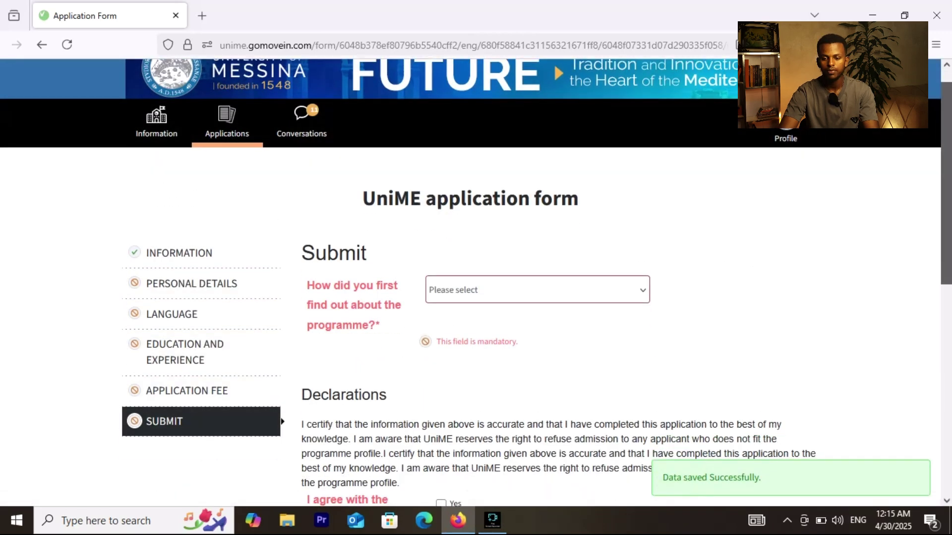
pyautogui.scroll(-3, 537, 282)
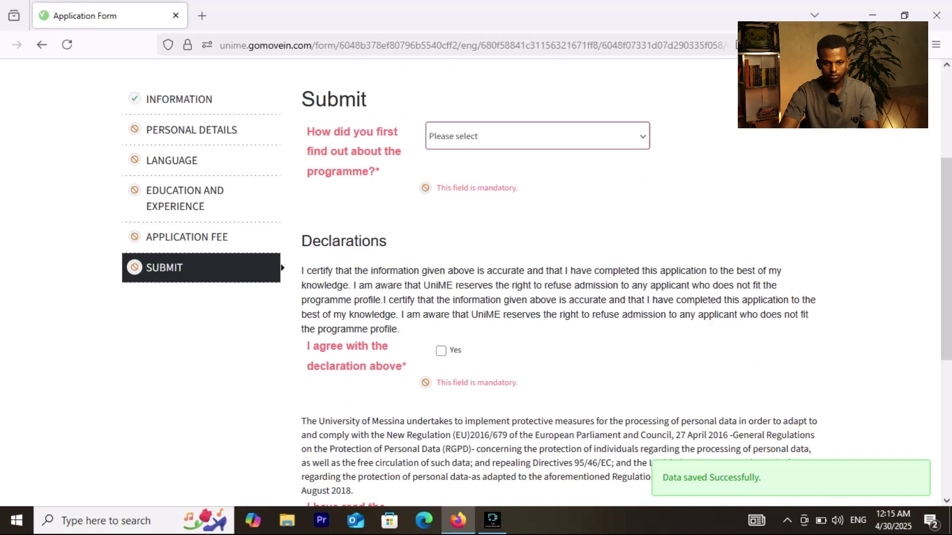
pyautogui.click(537, 136)
pyautogui.press('Escape')
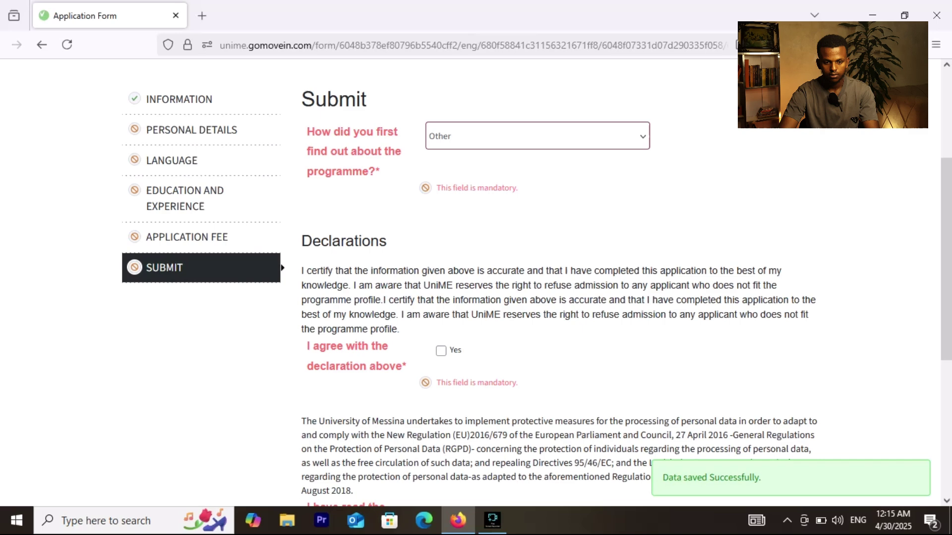
pyautogui.click(536, 136)
pyautogui.click(476, 212)
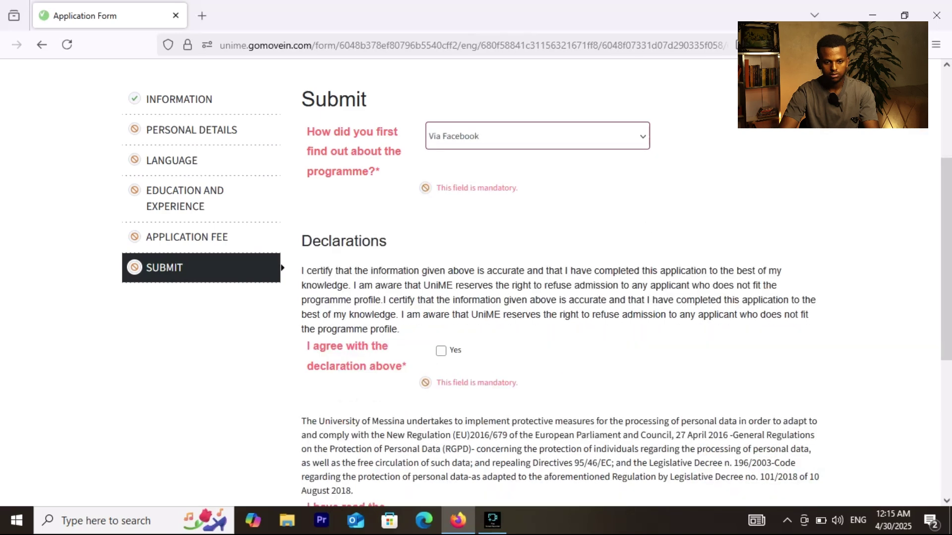
# Step: Tick Yes to accept the declaration and the privacy policies
pyautogui.scroll(-3, 537, 282)
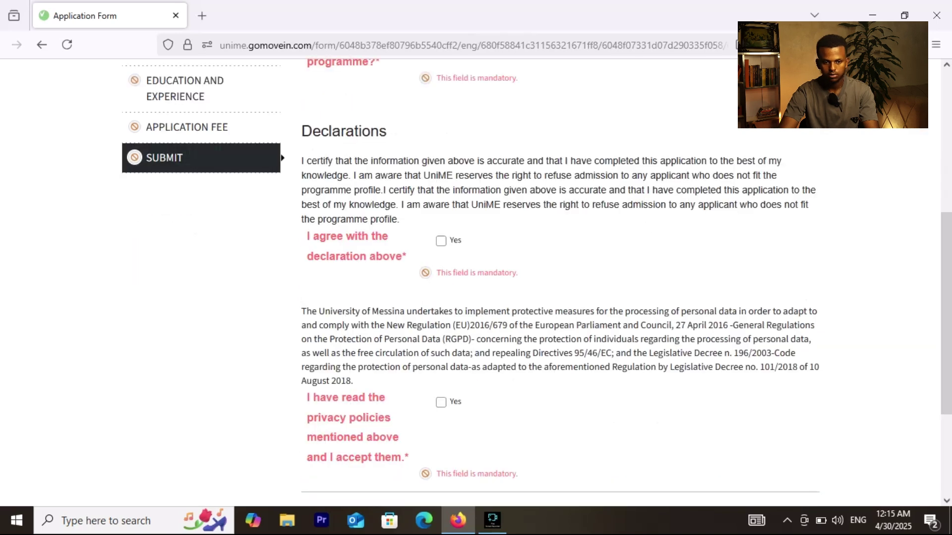
pyautogui.click(440, 250)
pyautogui.scroll(-3, 560, 277)
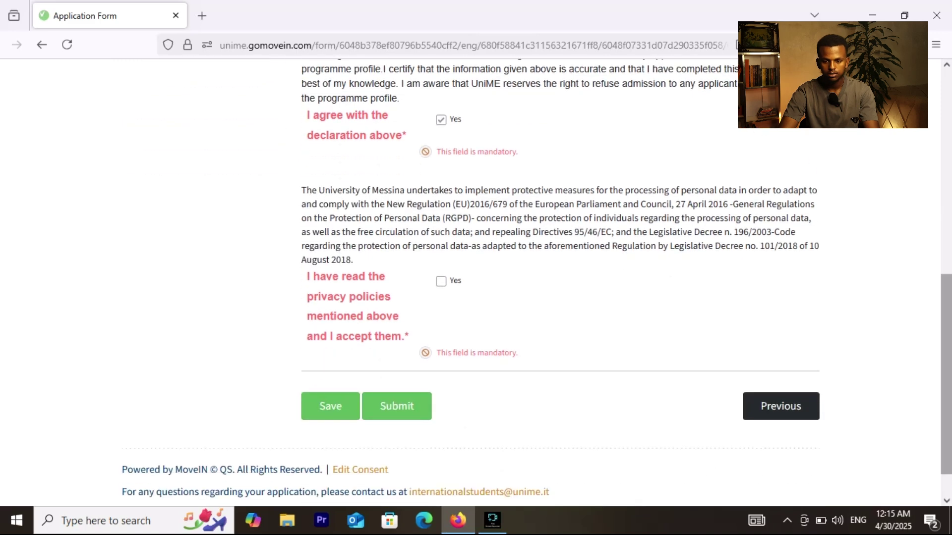
pyautogui.click(441, 290)
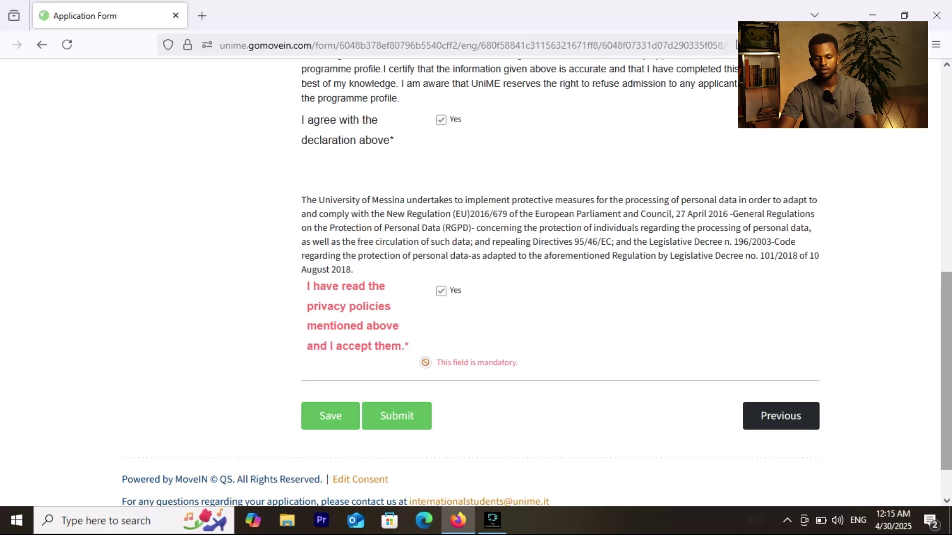
pyautogui.scroll(-1, 560, 282)
pyautogui.scroll(4, 560, 283)
pyautogui.scroll(6, 476, 283)
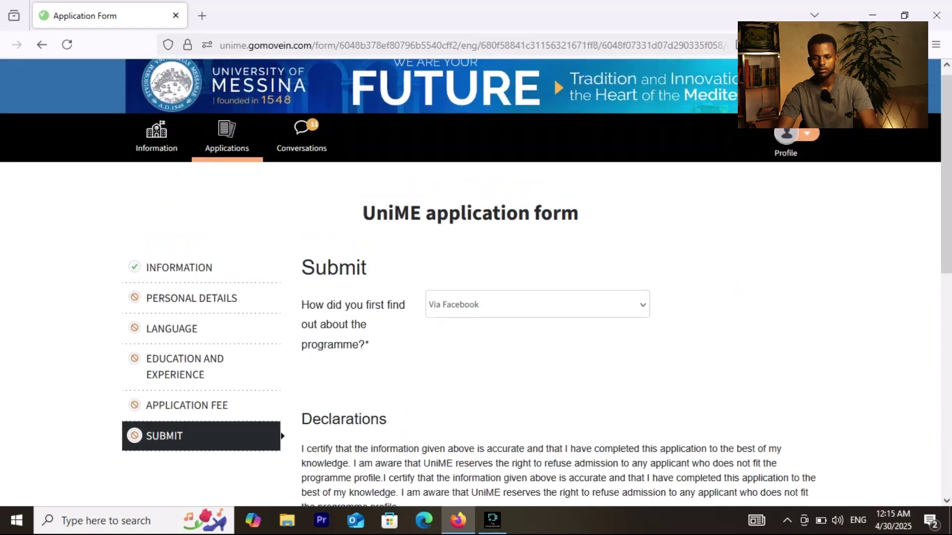